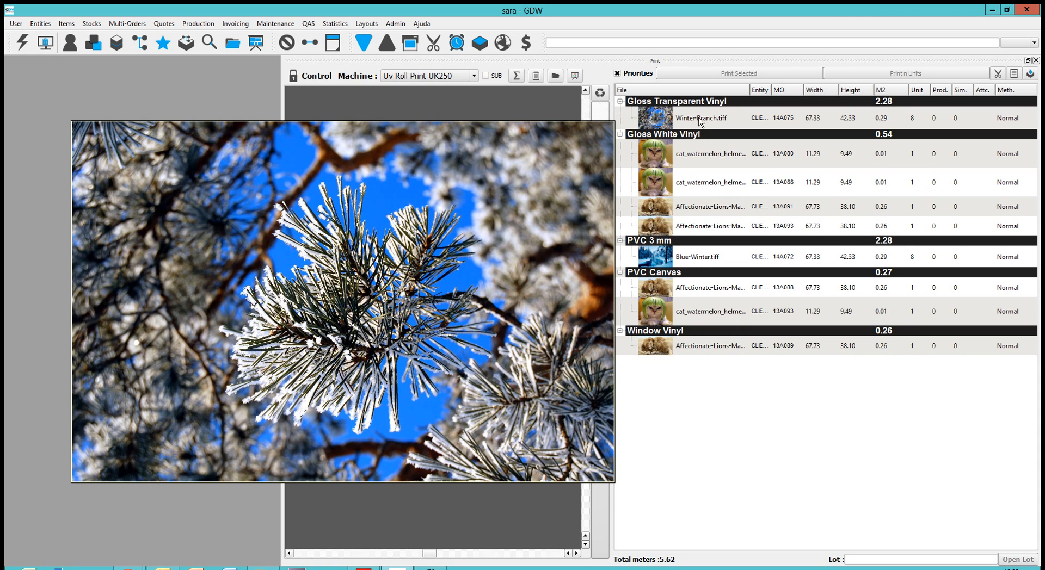
Step: Look up the stock of Gloss Transparent Vinyl and list its individual rolls
click(944, 448)
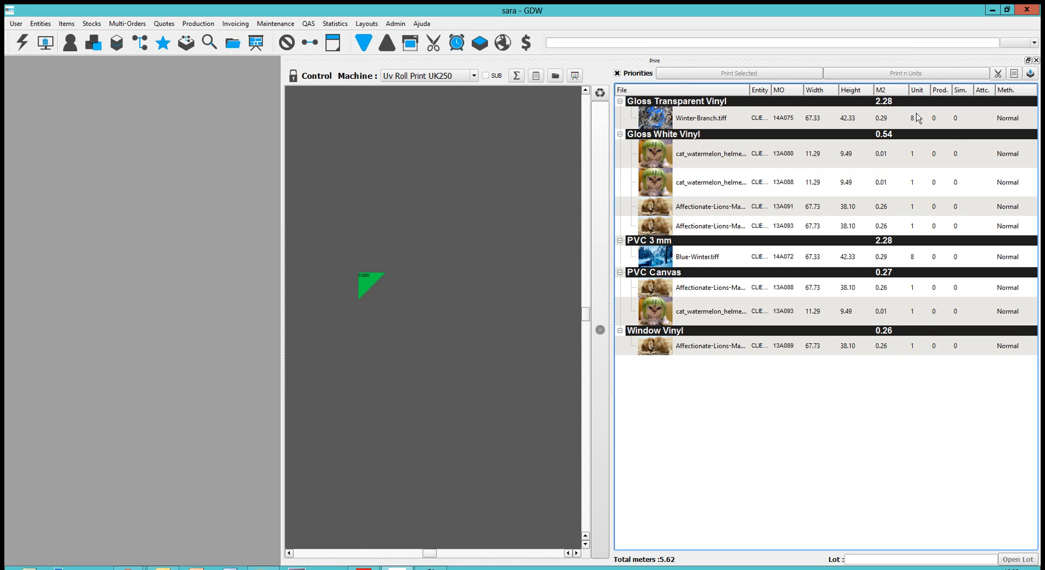
double_click(705, 104)
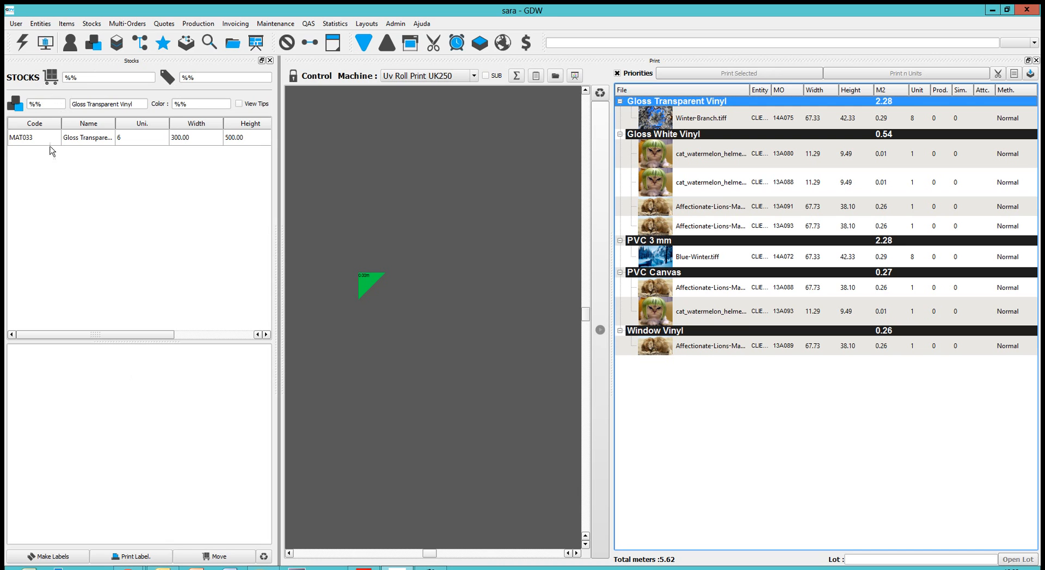
click(75, 140)
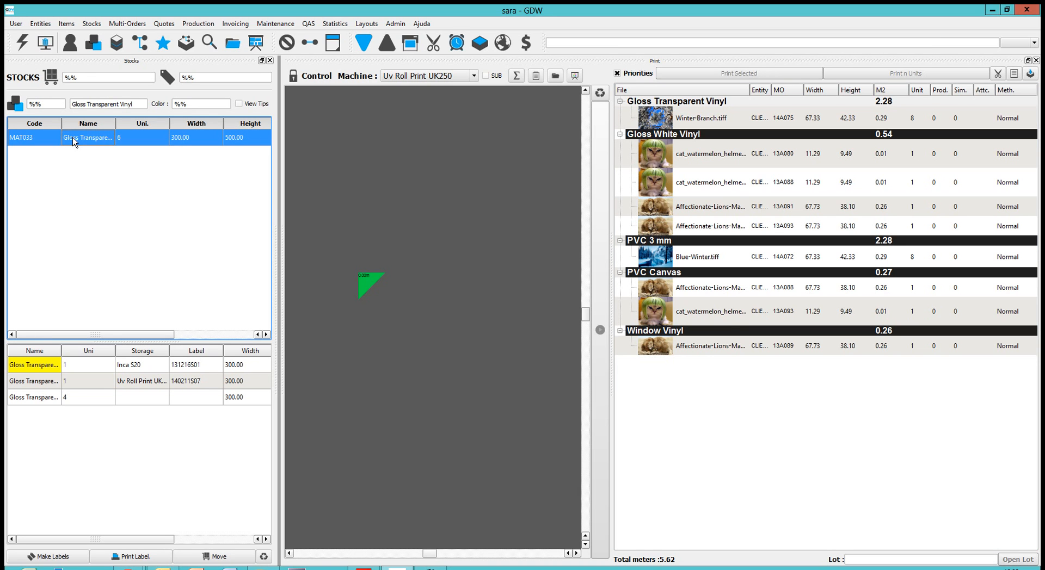
Step: Take control of the Uv Roll Print UK250 and load the Gloss Transparent Vinyl roll stored at that machine
click(71, 387)
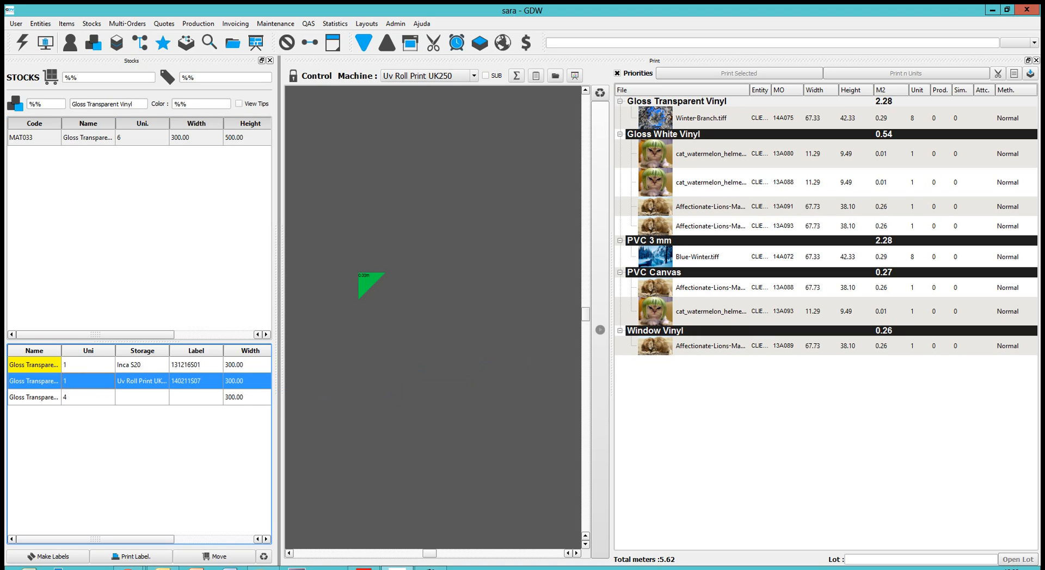
click(311, 77)
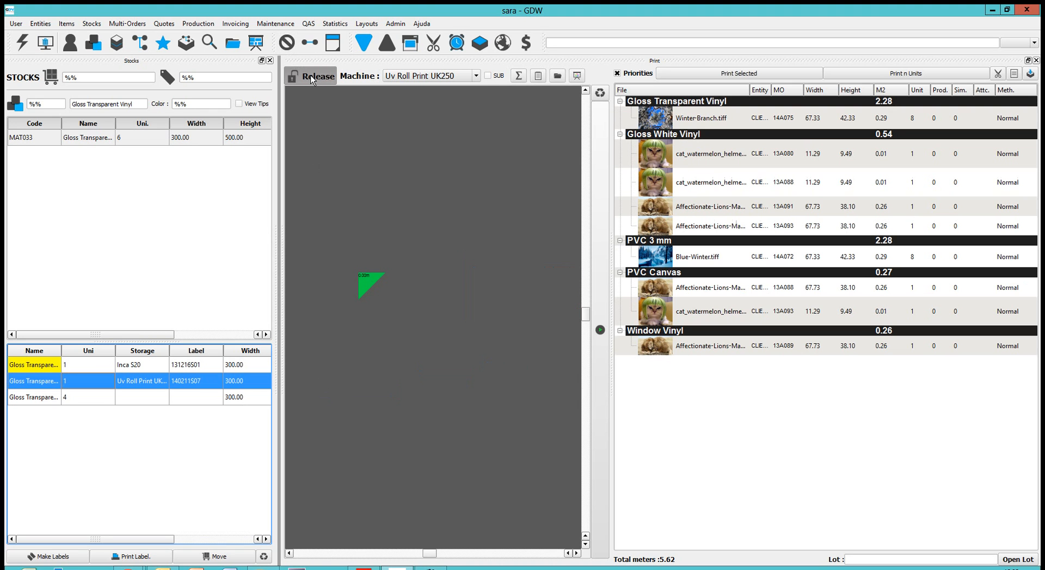
drag(285, 381, 387, 371)
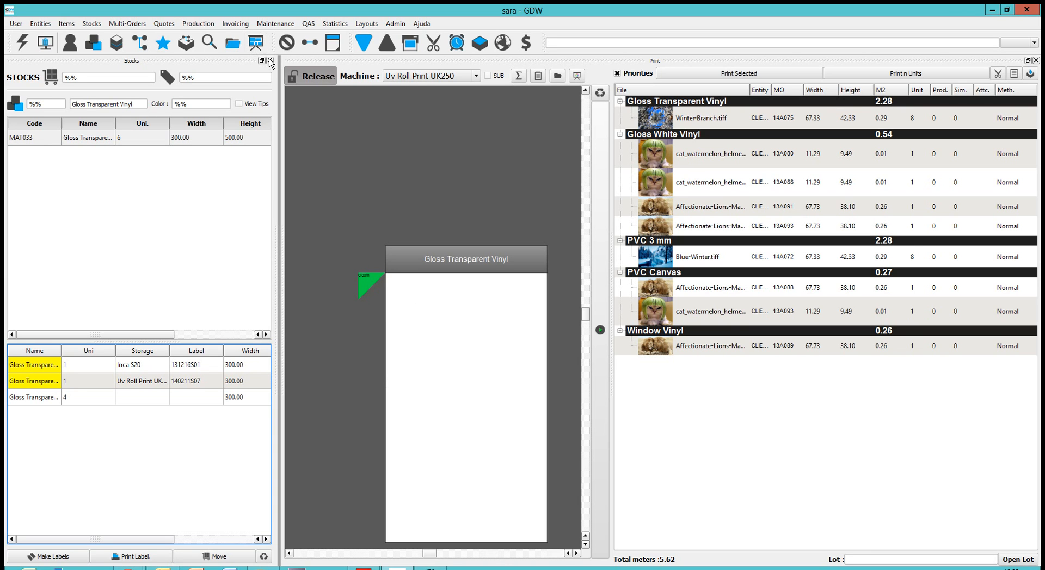
click(270, 61)
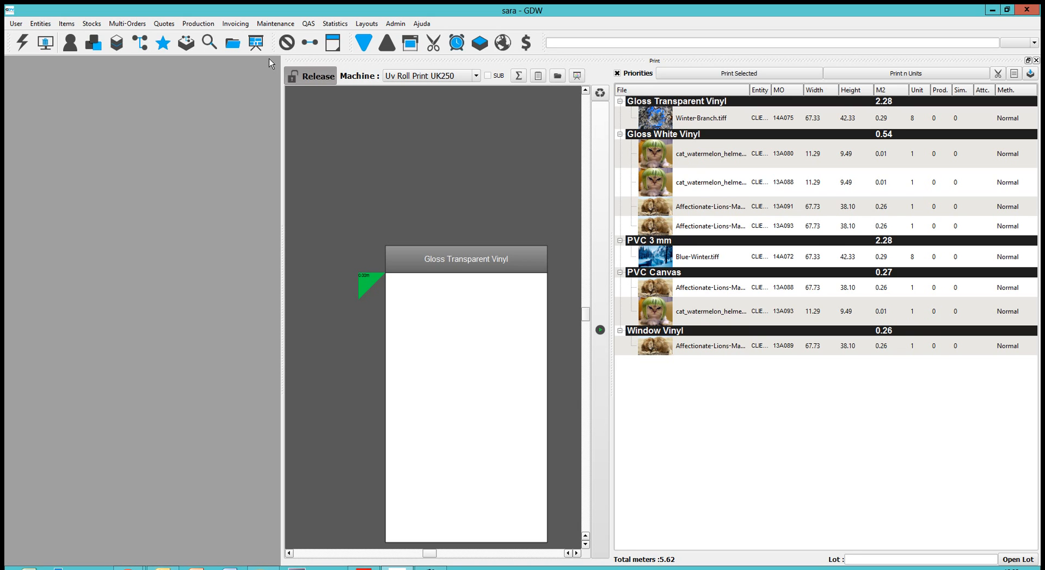
Step: Add a generic action to the start of the loaded vinyl roll and set its type to Feed machine
right_click(418, 303)
click(440, 346)
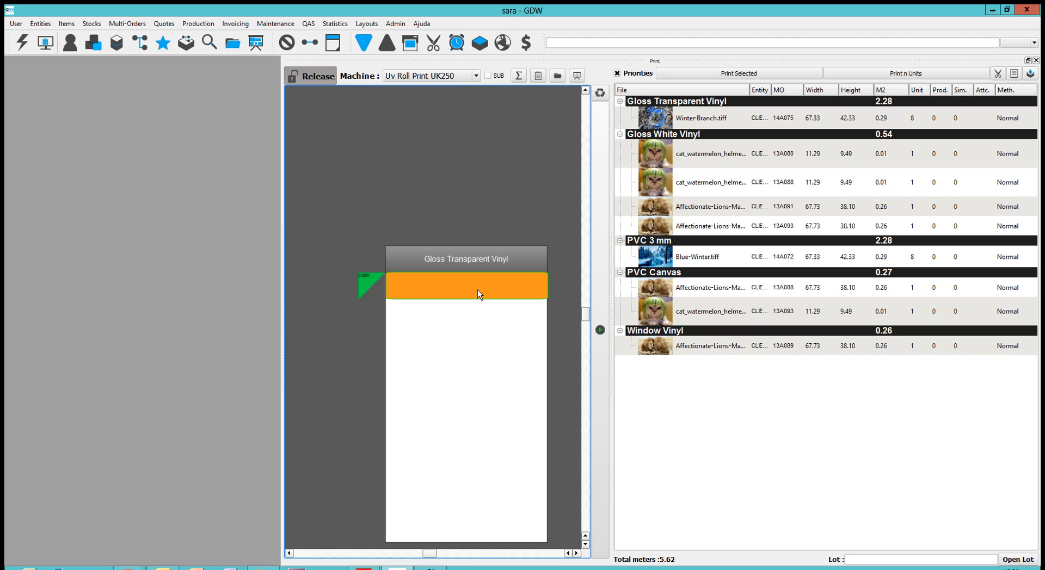
double_click(478, 290)
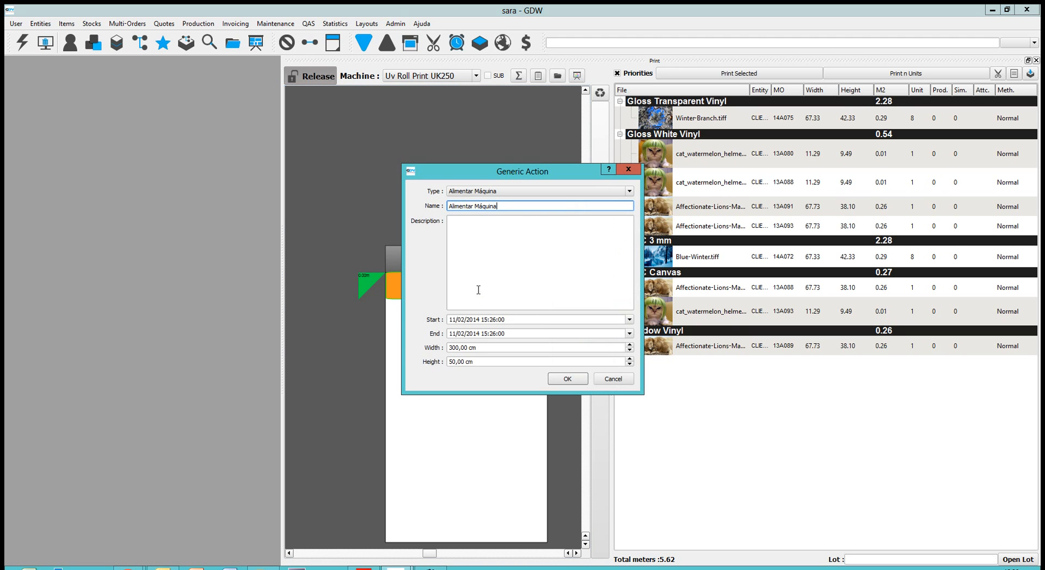
click(629, 191)
click(554, 235)
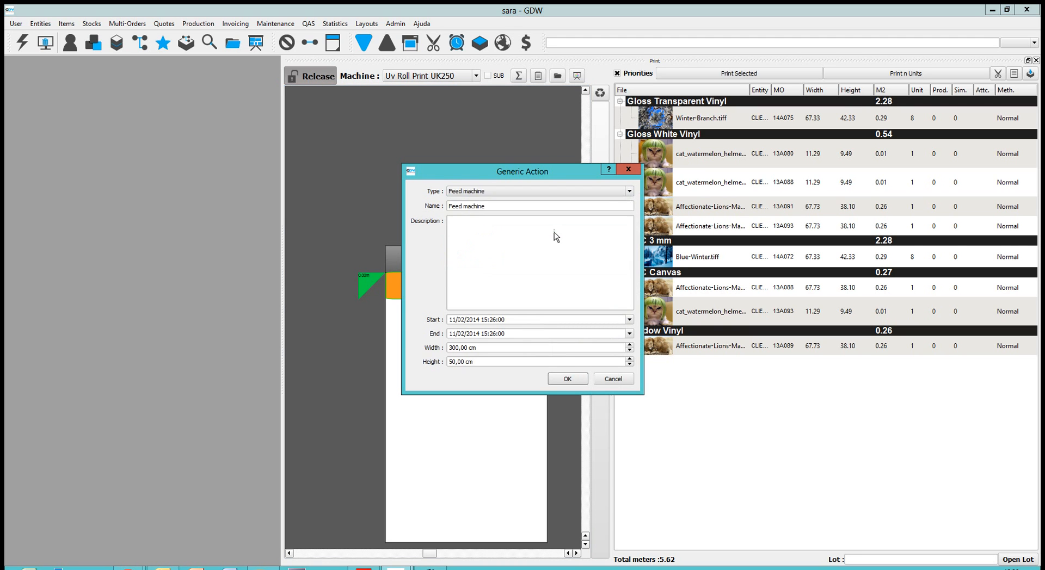
Step: Set the Feed machine action's height to 150 cm and align the block with the start of the roll's printable area
click(465, 360)
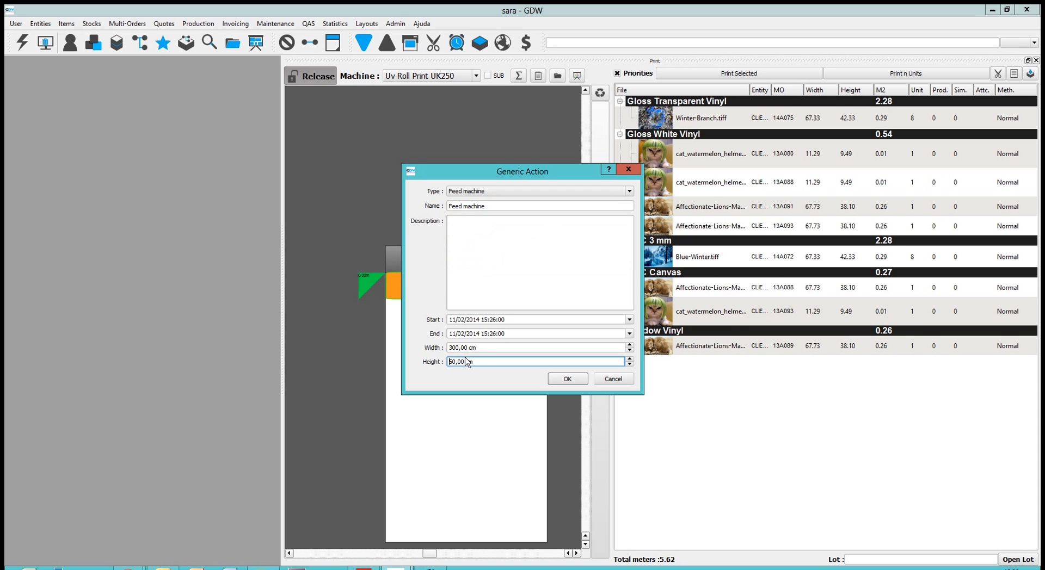
key(BackSpace)
key(BackSpace)
key(BackSpace)
key(BackSpace)
key(BackSpace)
text(150)
click(570, 380)
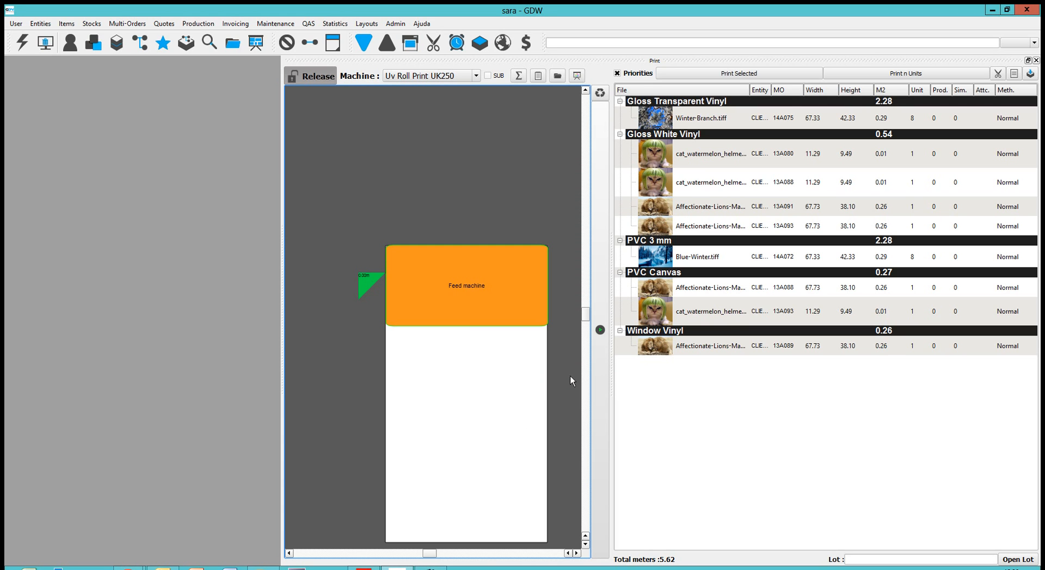
drag(465, 308, 462, 337)
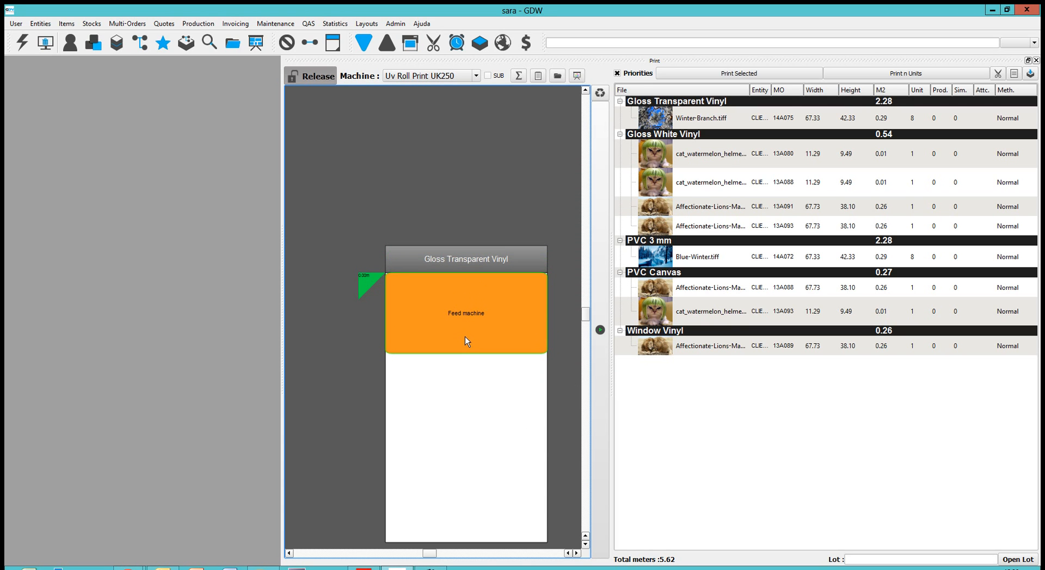
Step: Place Winter-Branch.tiff on the roll below the Feed machine block and make copies in a grid of 4 across by 2 down
drag(677, 118, 406, 374)
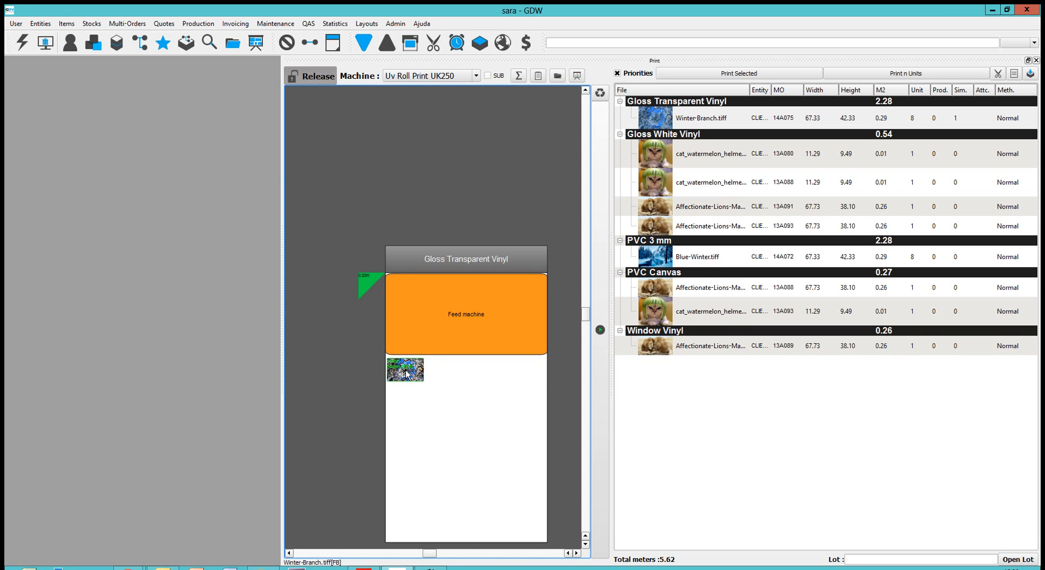
right_click(411, 373)
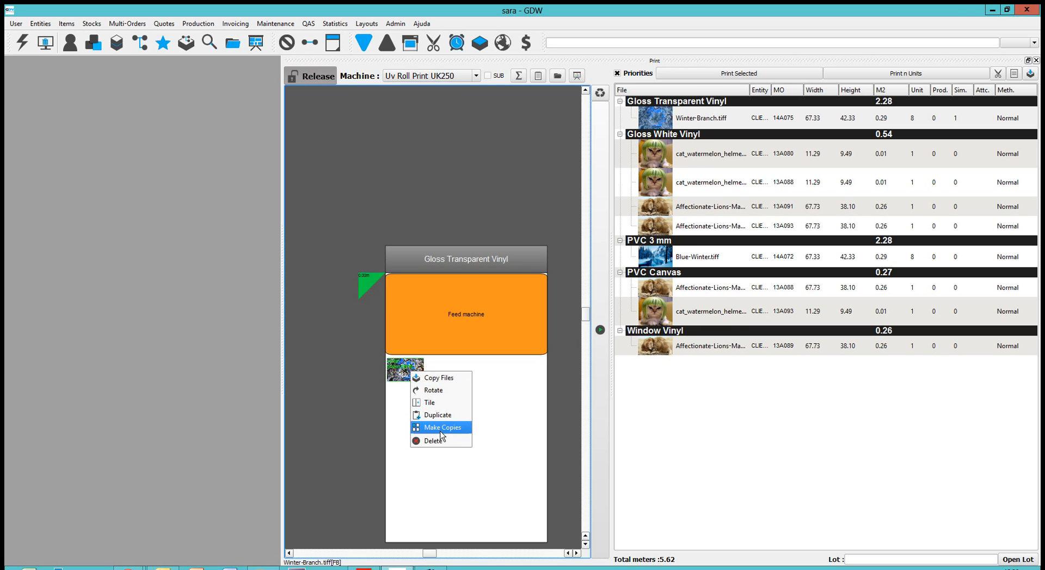
click(442, 428)
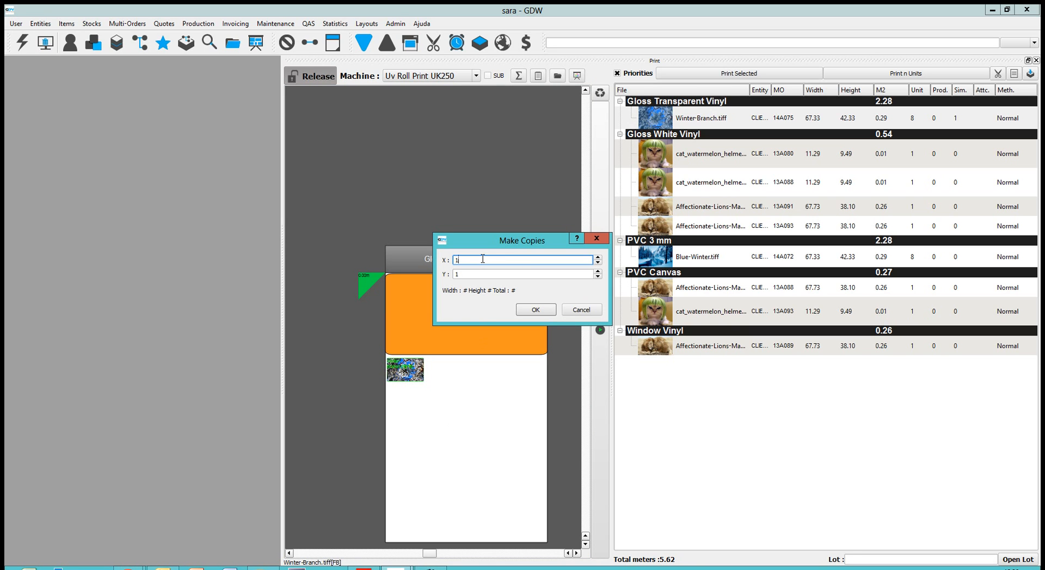
text(4)
click(467, 276)
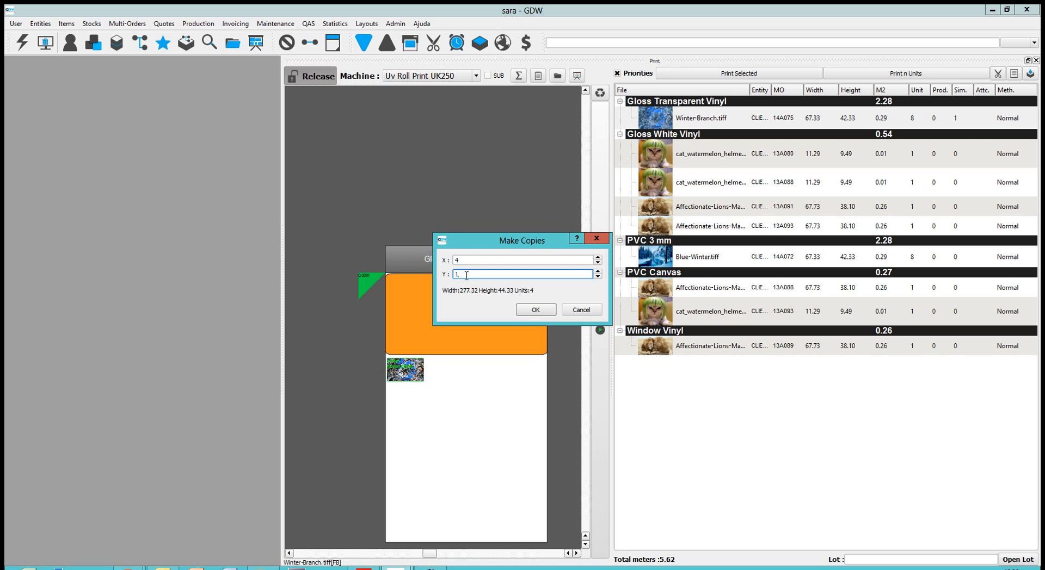
text(2)
click(530, 310)
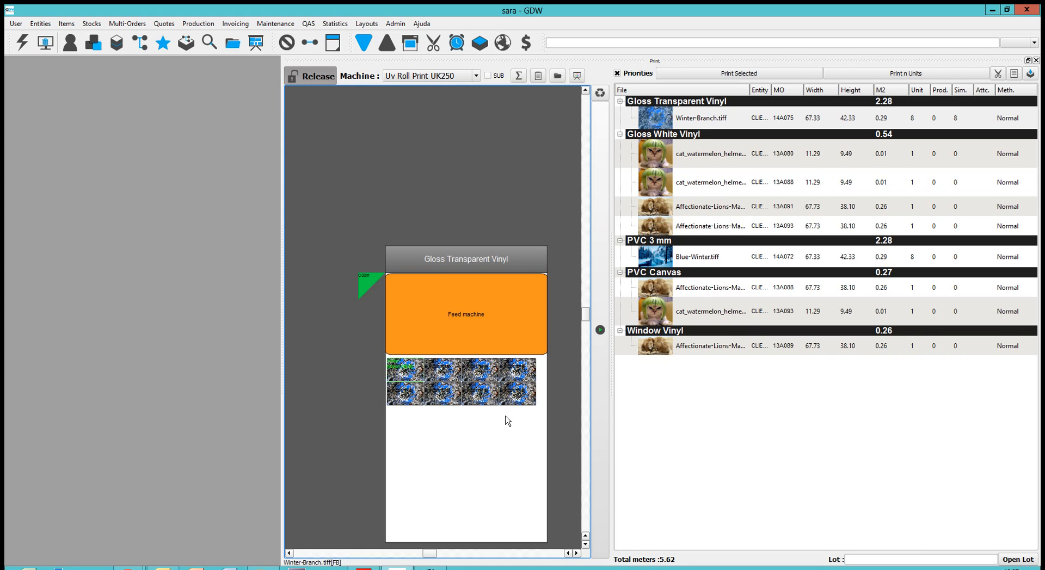
Step: Mark all the placed Winter-Branch.tiff copies as printed, and close the production lot with its labels printed
click(956, 119)
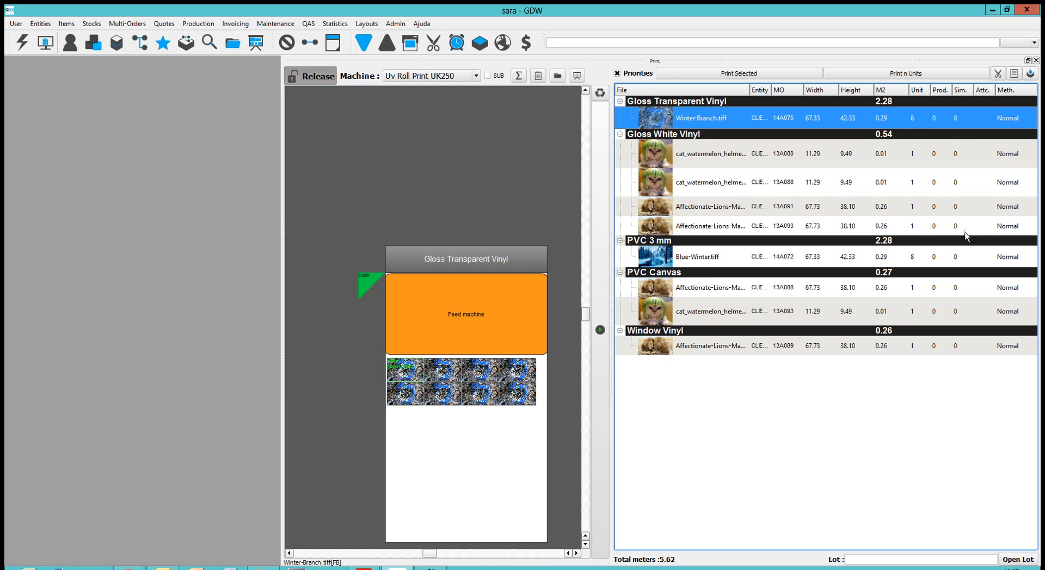
click(957, 126)
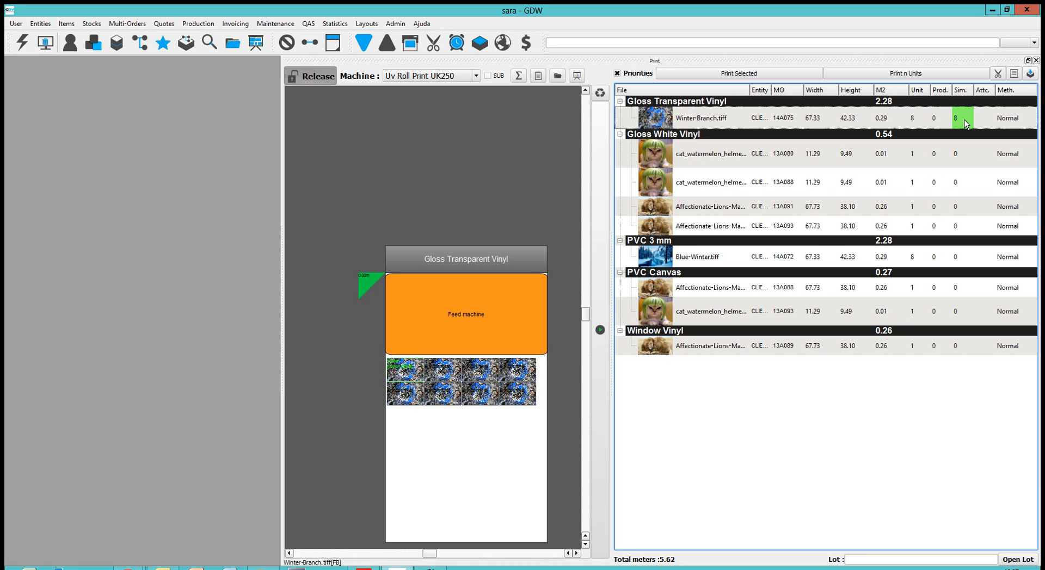
click(518, 393)
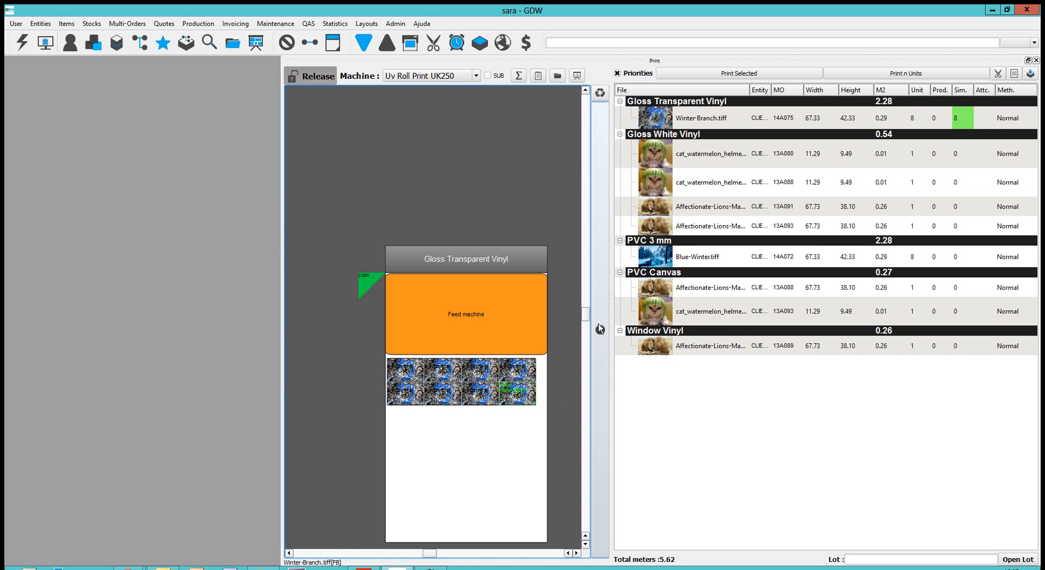
click(600, 331)
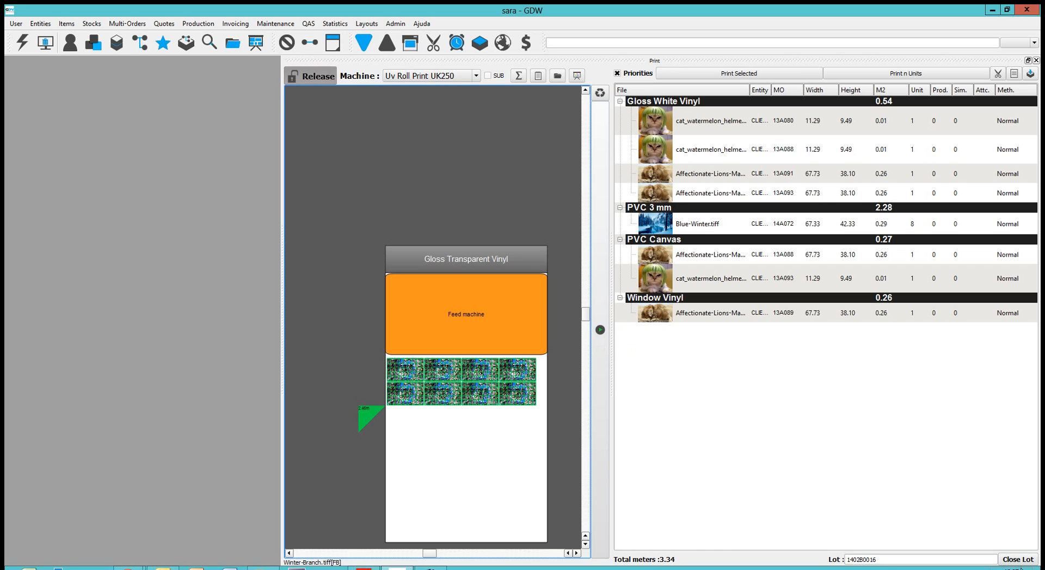
click(1021, 563)
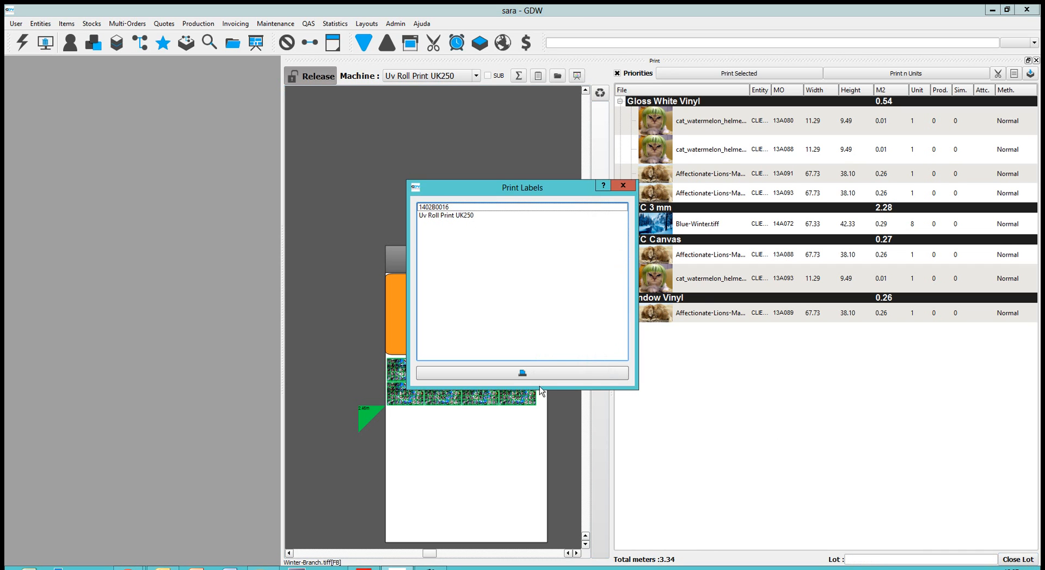
click(544, 373)
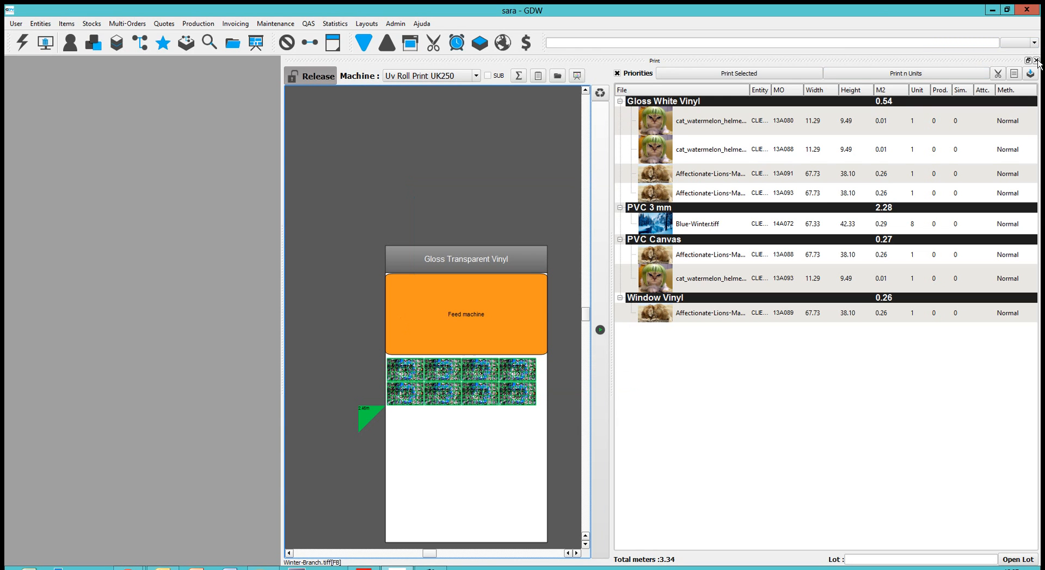
Step: Leave the print workspace and open the workflow of lot 1402B0016 in Finishing
click(1035, 60)
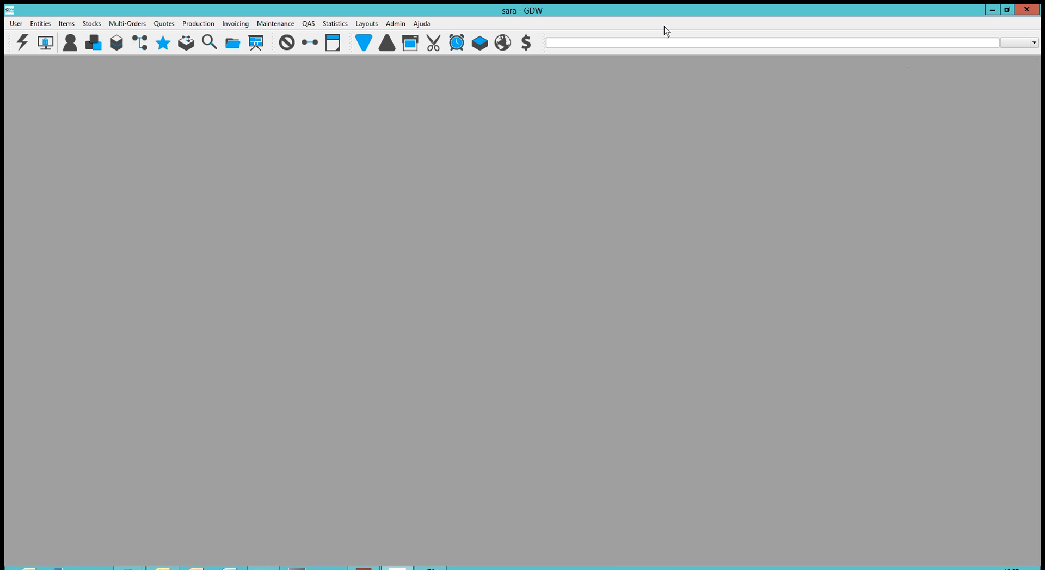
click(434, 48)
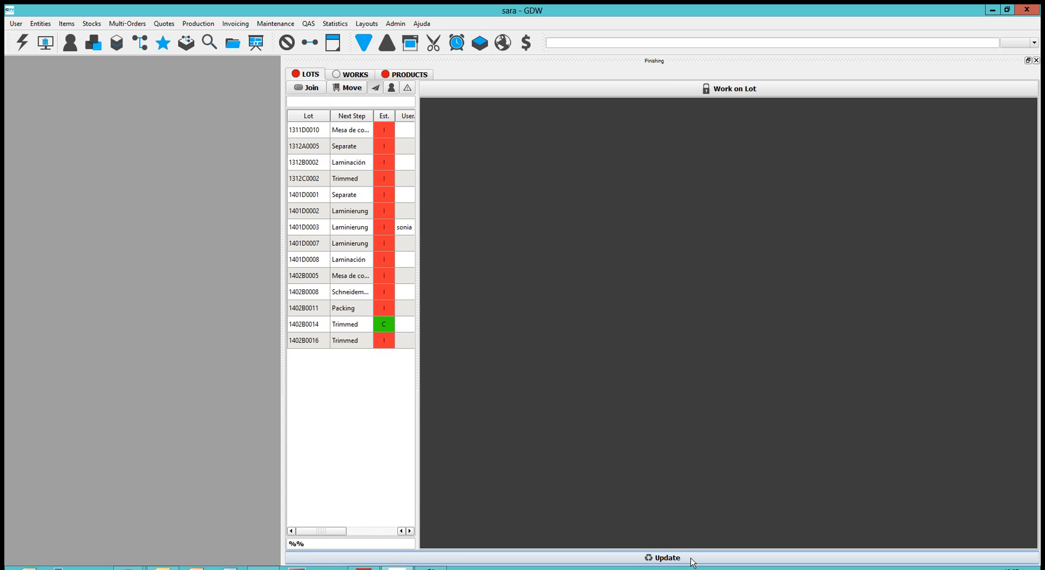
click(354, 342)
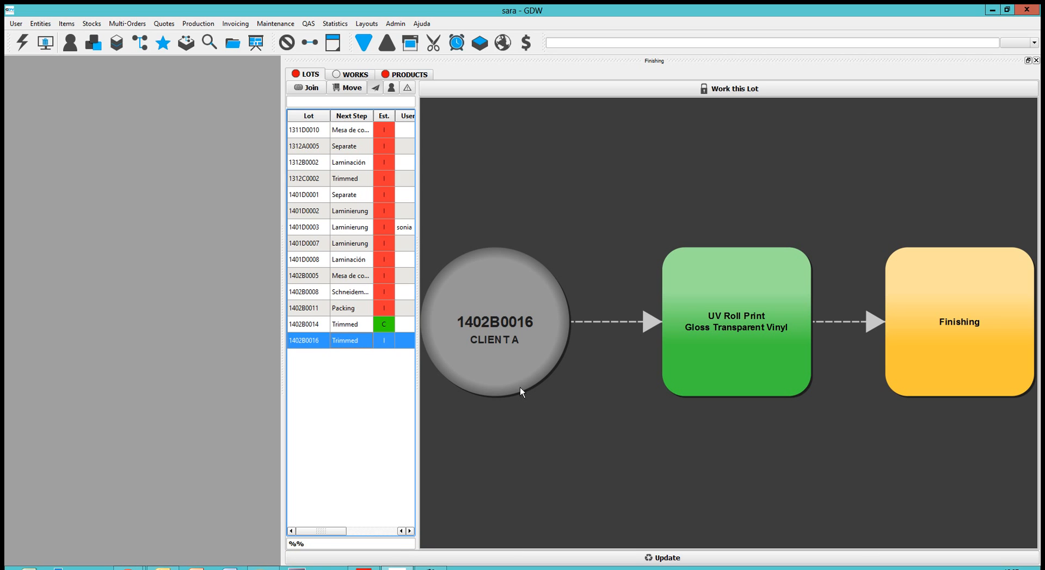
Step: Examine the contents of the lot's Finishing and UV Roll Print stages
click(984, 351)
double_click(984, 351)
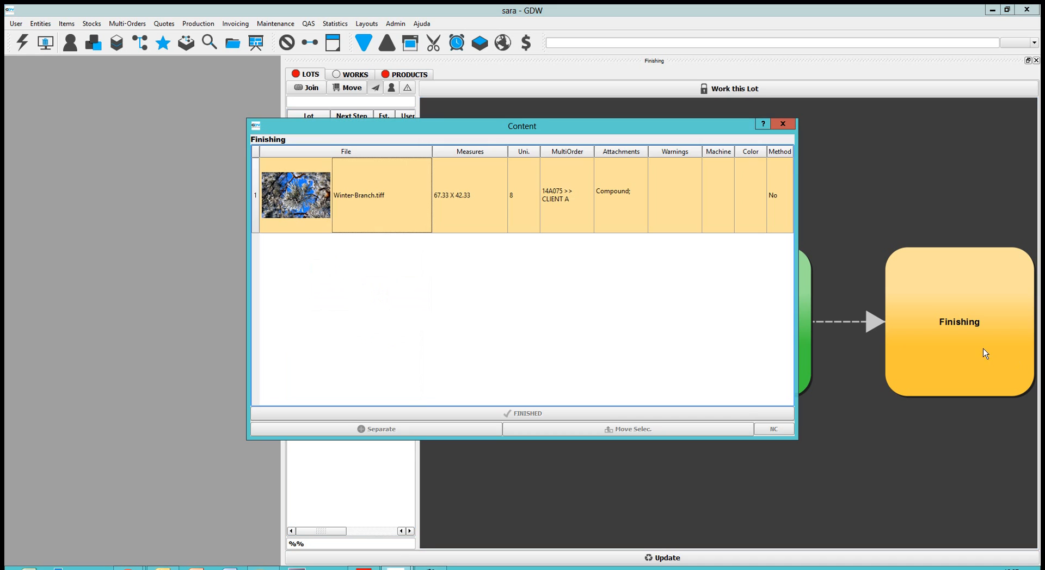
click(783, 124)
double_click(791, 296)
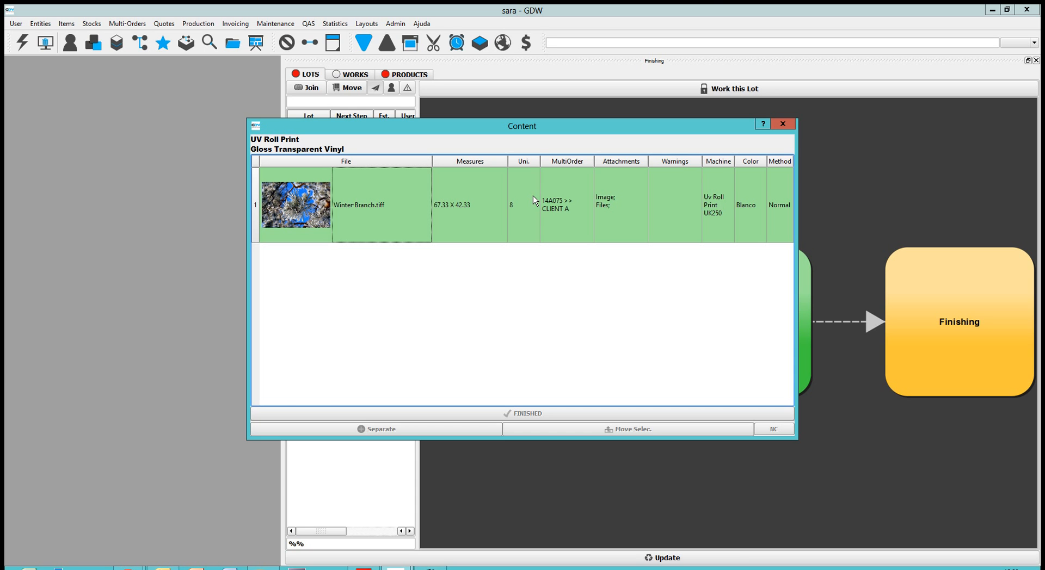
click(783, 125)
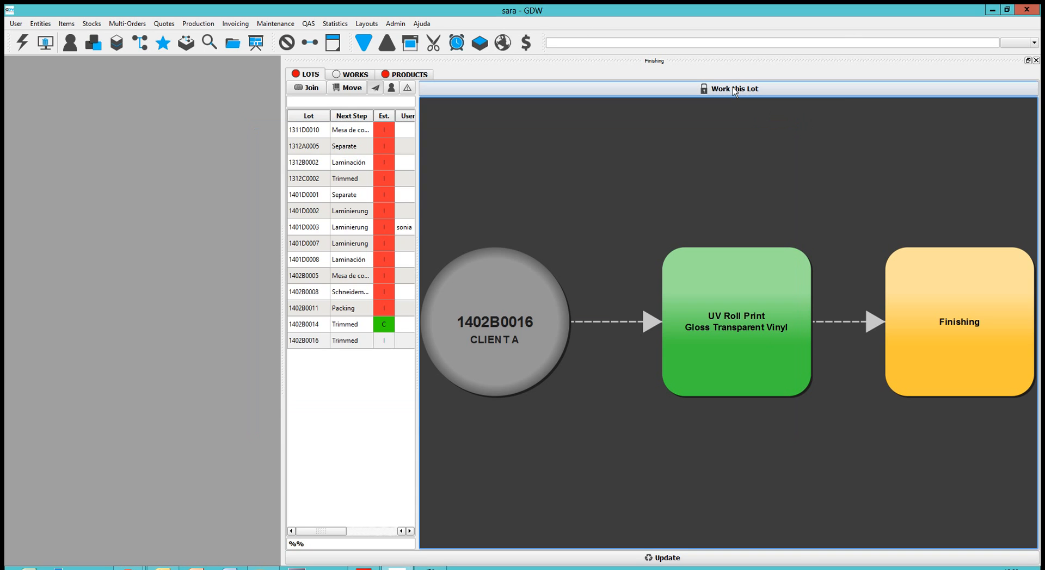
Step: Start work on lot 1402B0016 and separate some of its Winter-Branch.tiff units into a new lot
click(734, 90)
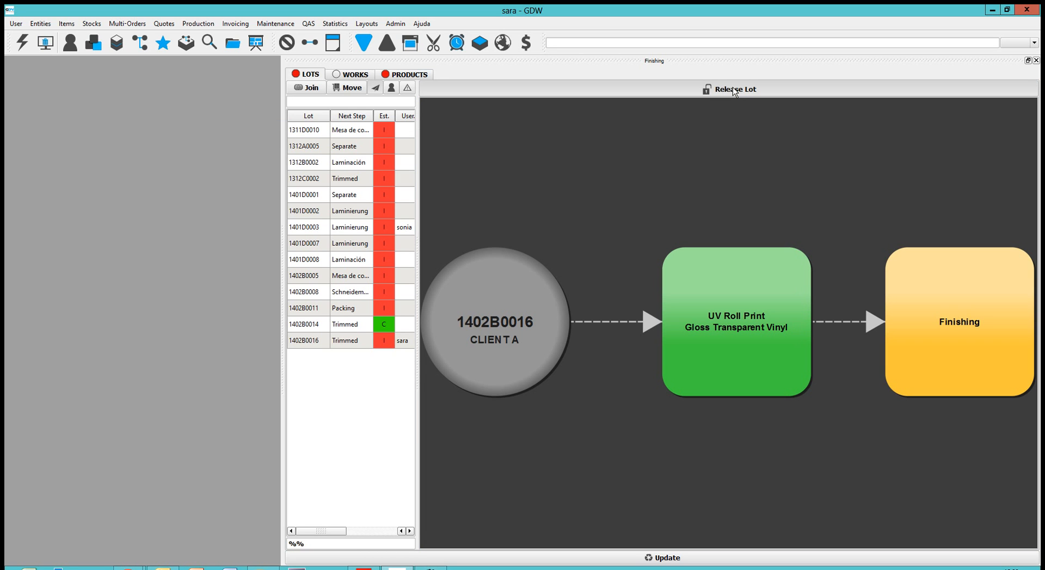
double_click(489, 346)
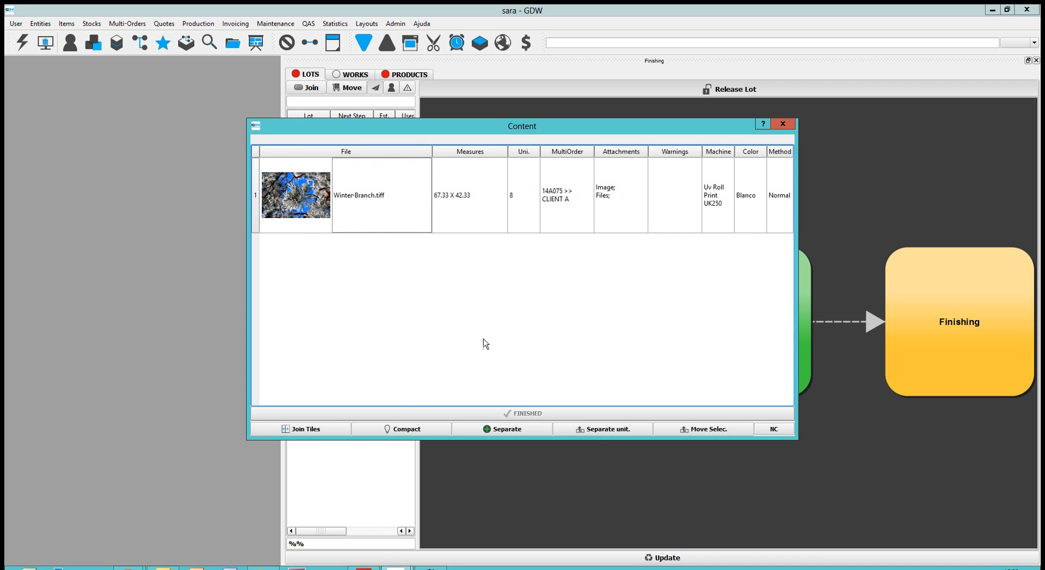
click(456, 202)
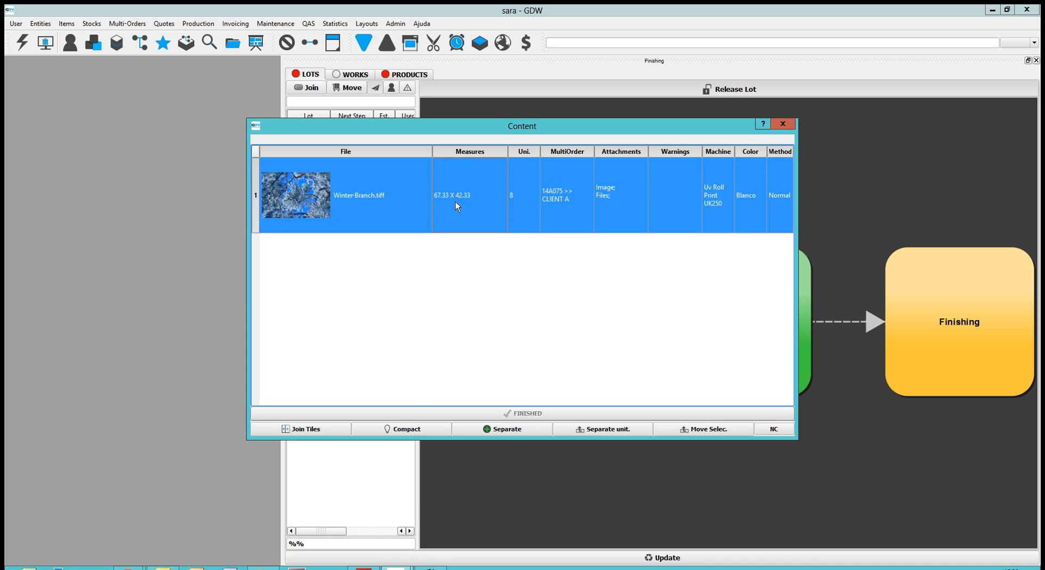
click(631, 433)
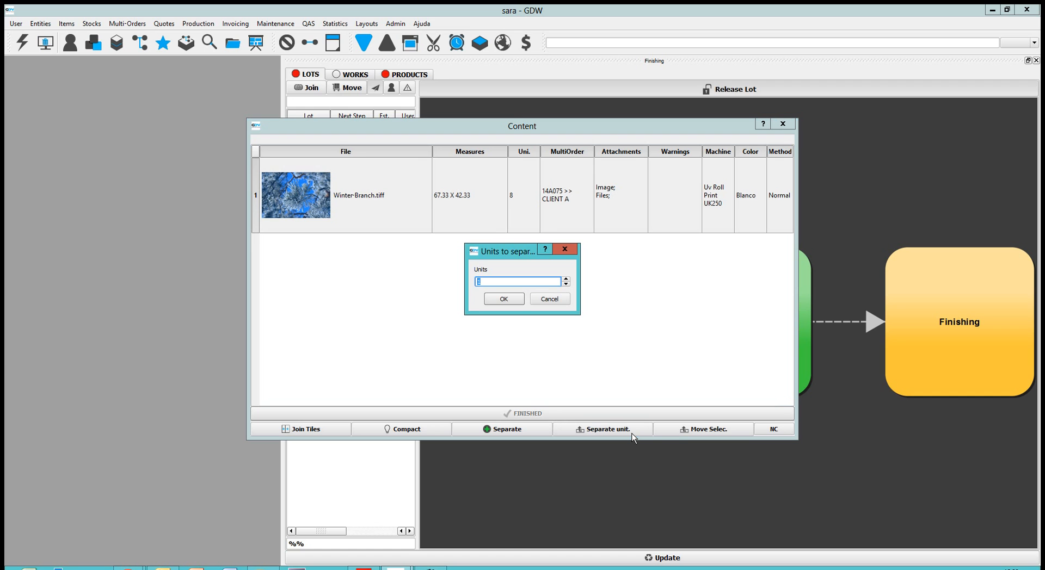
click(566, 279)
click(509, 300)
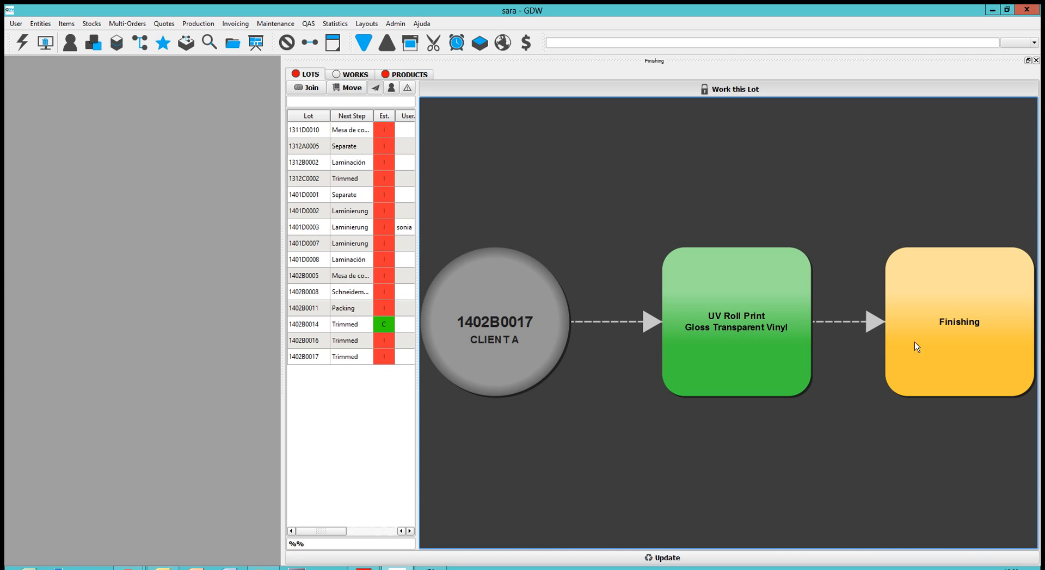
Step: Examine the Finishing stage contents of lots 1402B0017 and 1402B0016
double_click(929, 338)
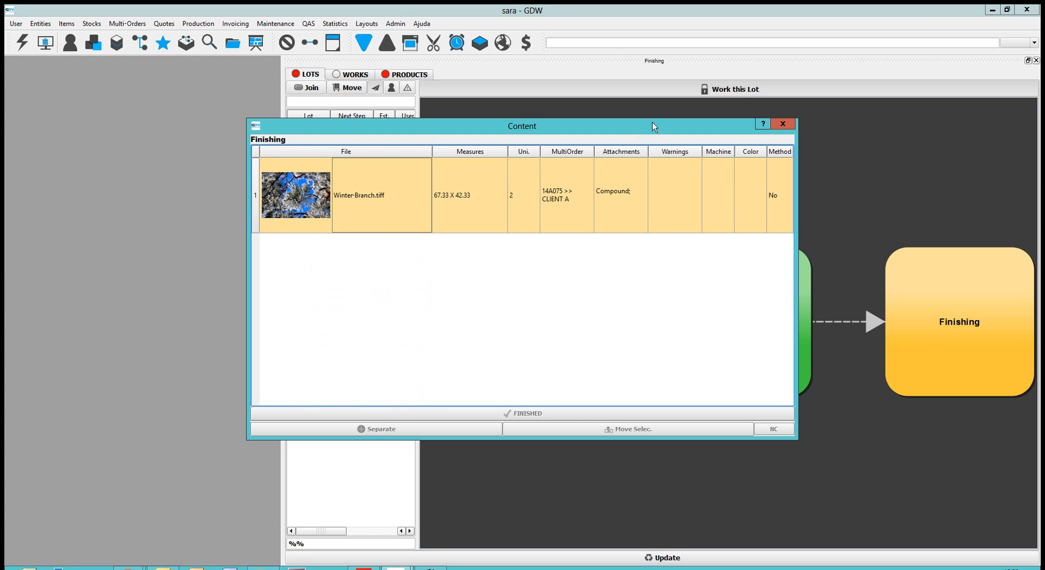
click(784, 125)
click(351, 341)
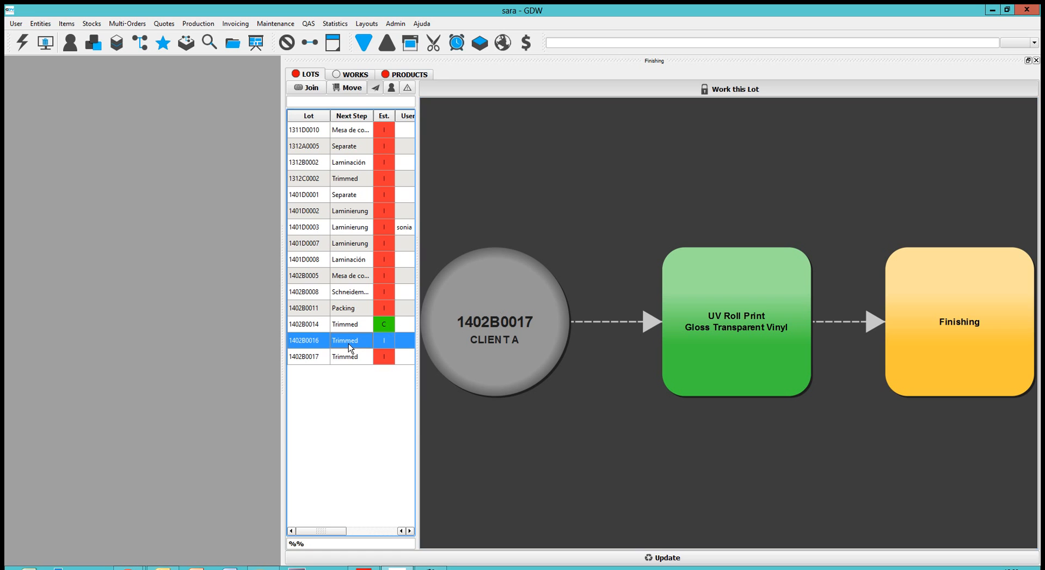
double_click(911, 341)
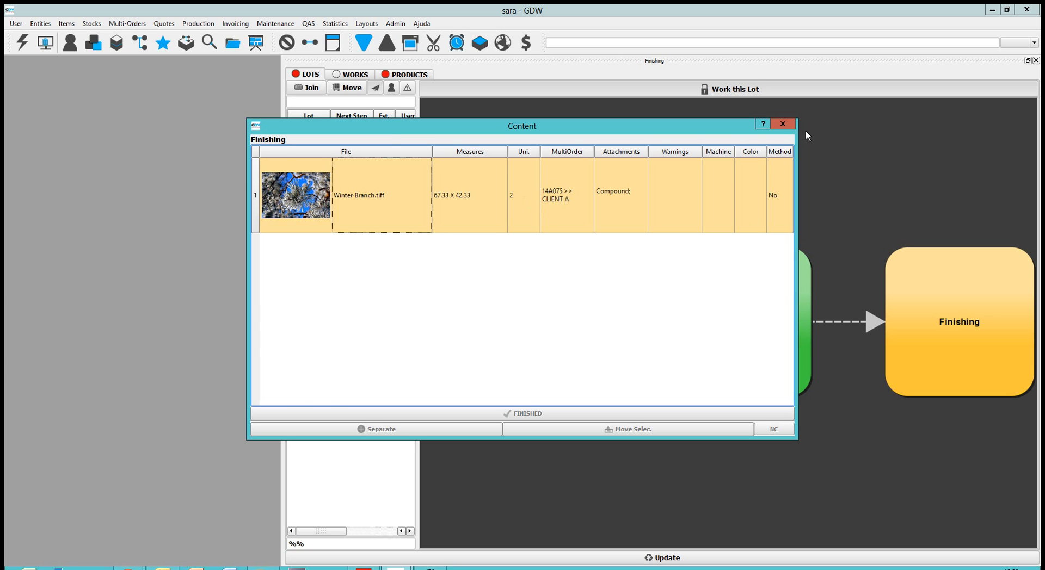
click(781, 125)
Step: Start work on lot 1402B0017 and open a new NC for its Winter-Branch.tiff units
click(737, 89)
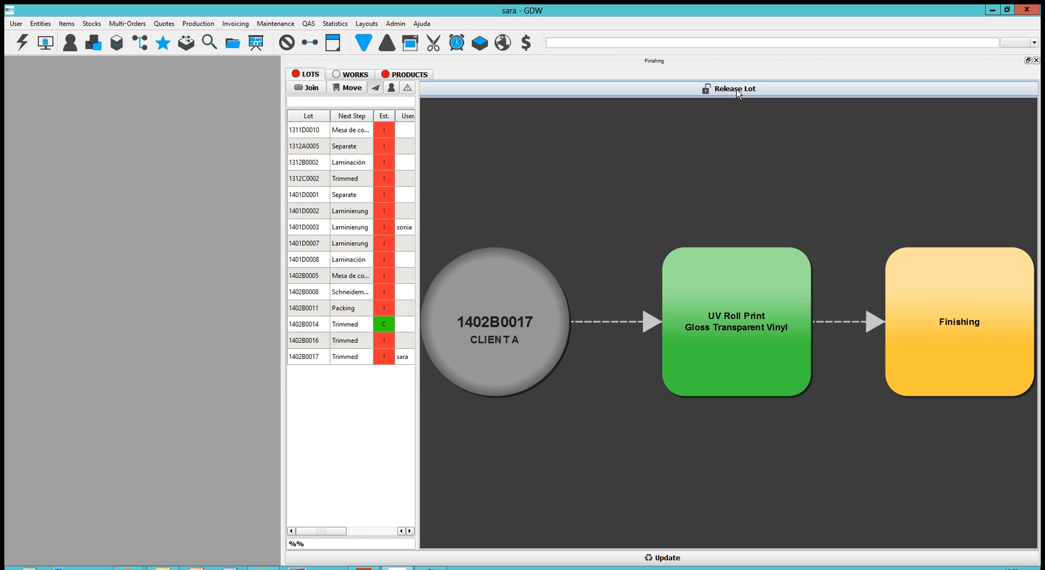
click(501, 320)
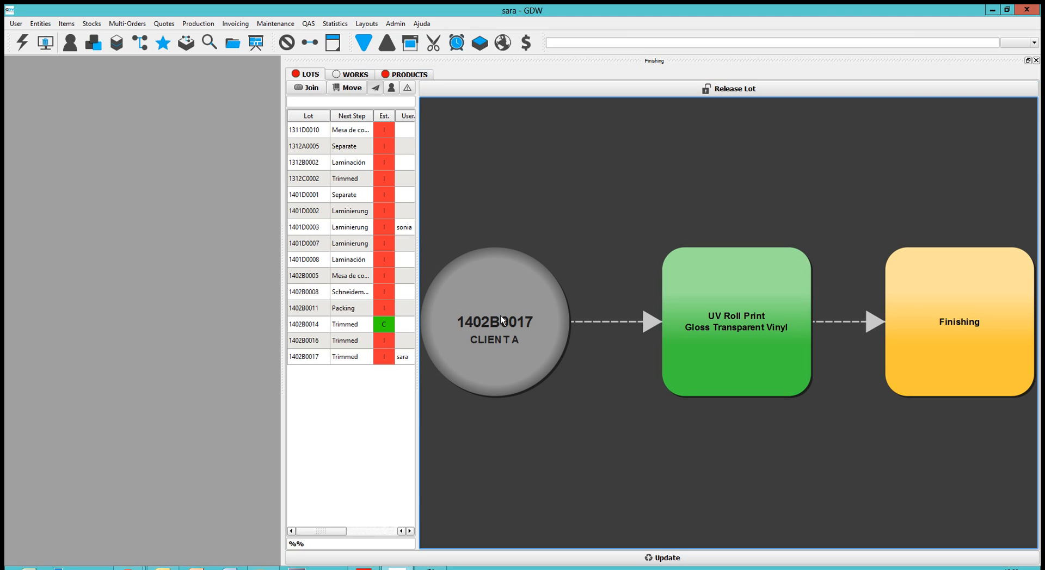
double_click(515, 339)
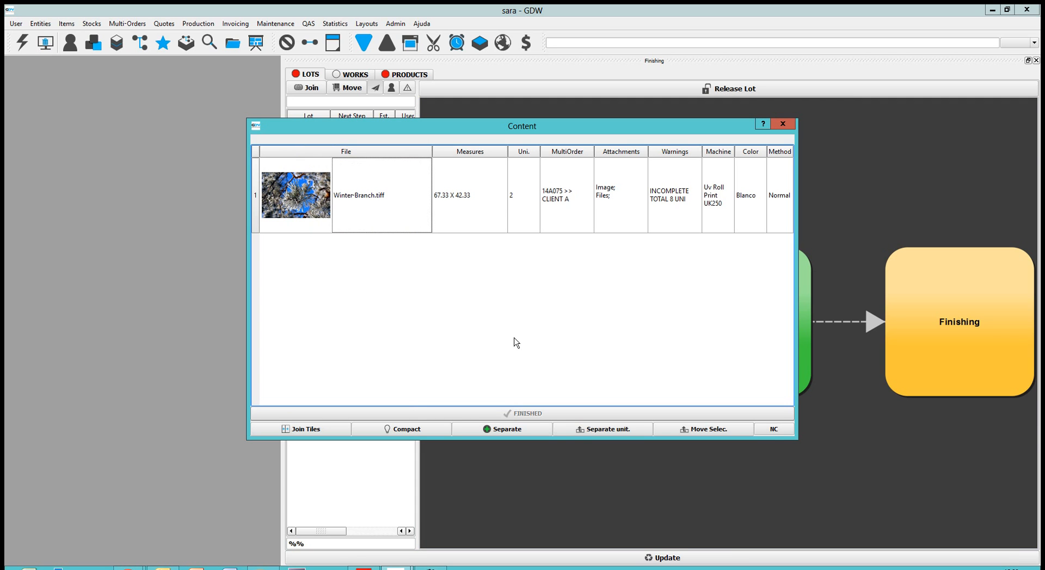
click(773, 430)
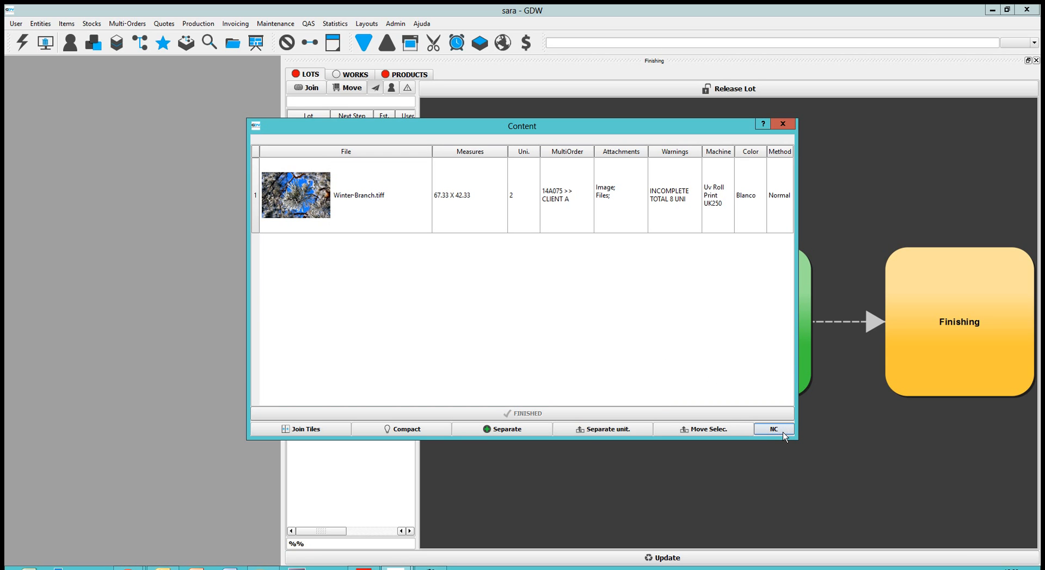
click(571, 223)
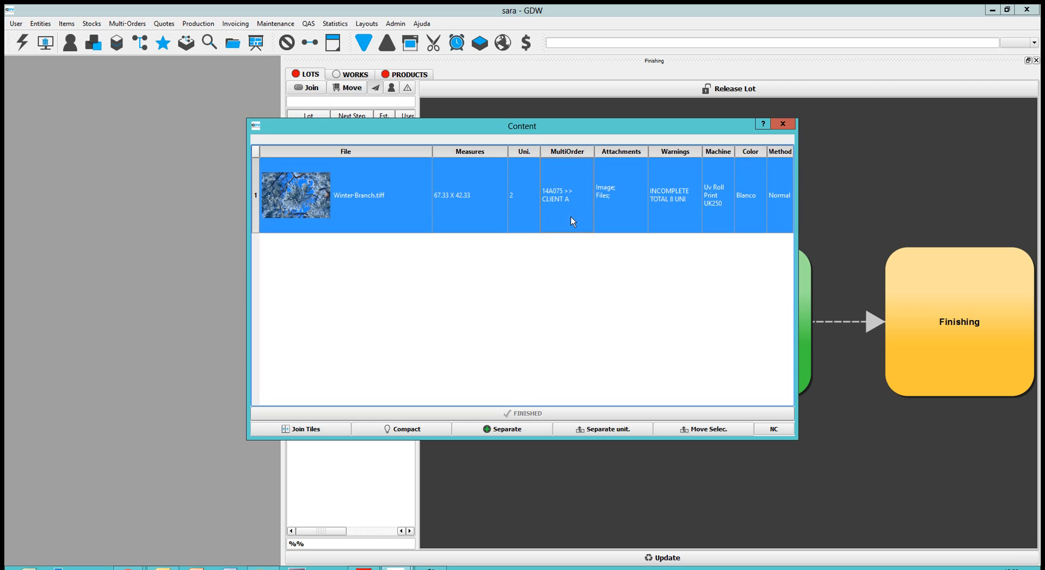
click(773, 429)
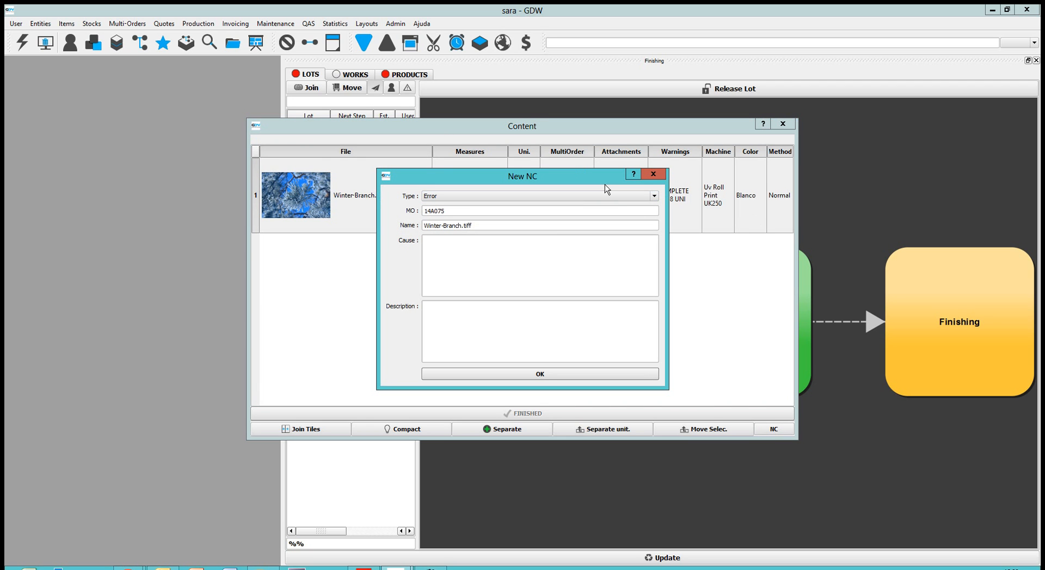
Step: Use Error as the NC's type and name it "error in printing"
click(653, 196)
click(653, 196)
click(488, 226)
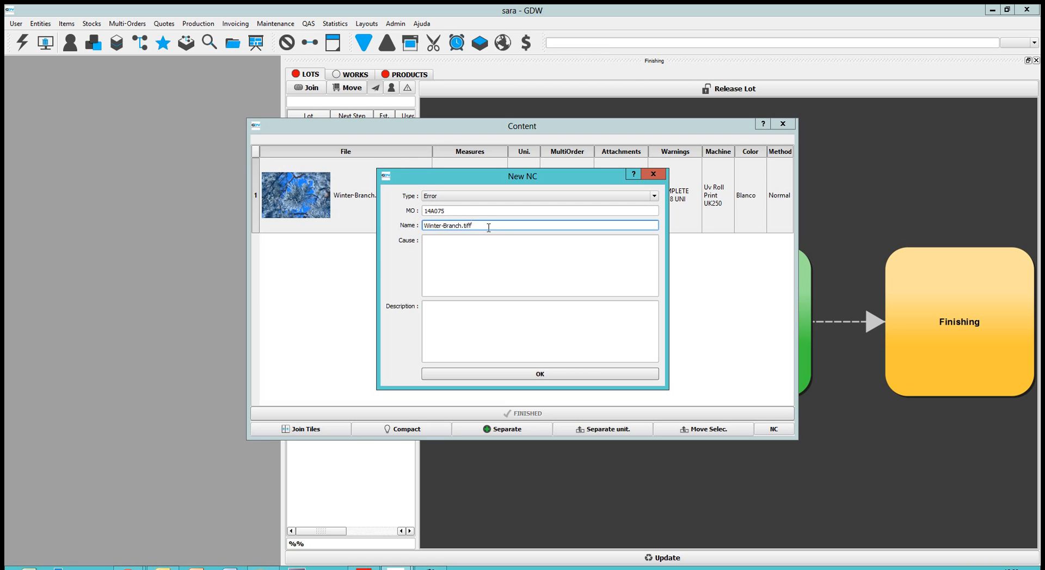
key(BackSpace)
key(BackSpace)
key(BackSpace)
key(BackSpace)
key(BackSpace)
key(BackSpace)
key(BackSpace)
key(BackSpace)
key(BackSpace)
key(BackSpace)
key(BackSpace)
key(BackSpace)
key(BackSpace)
key(BackSpace)
key(BackSpace)
key(BackSpace)
key(BackSpace)
text(error in printing)
Step: Save the NC with the cause "Units in test" and a similar description, and return its units from the lot to production
click(465, 266)
text(Units in test)
click(464, 326)
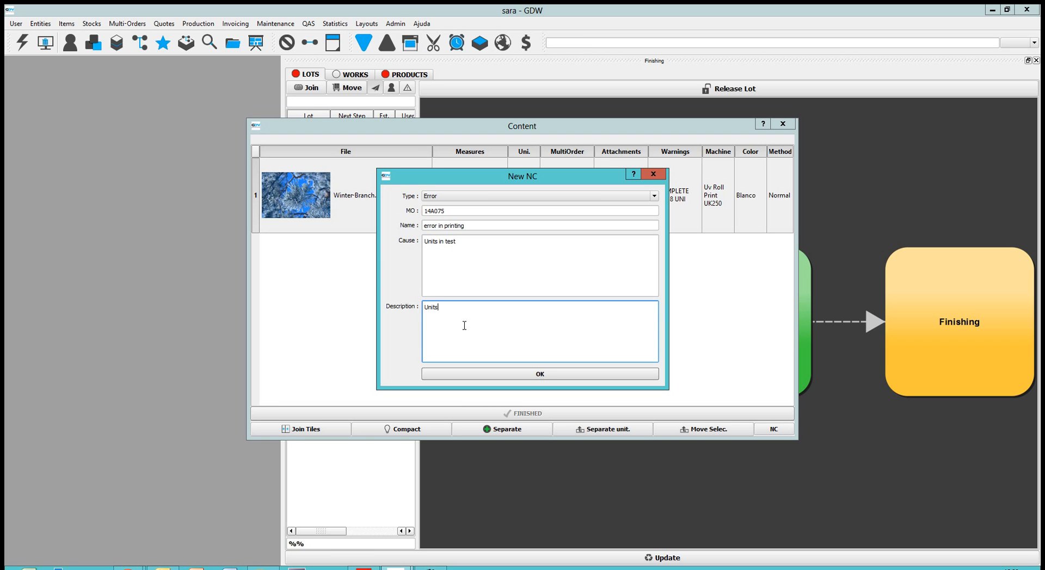
text(Units in test)
click(556, 374)
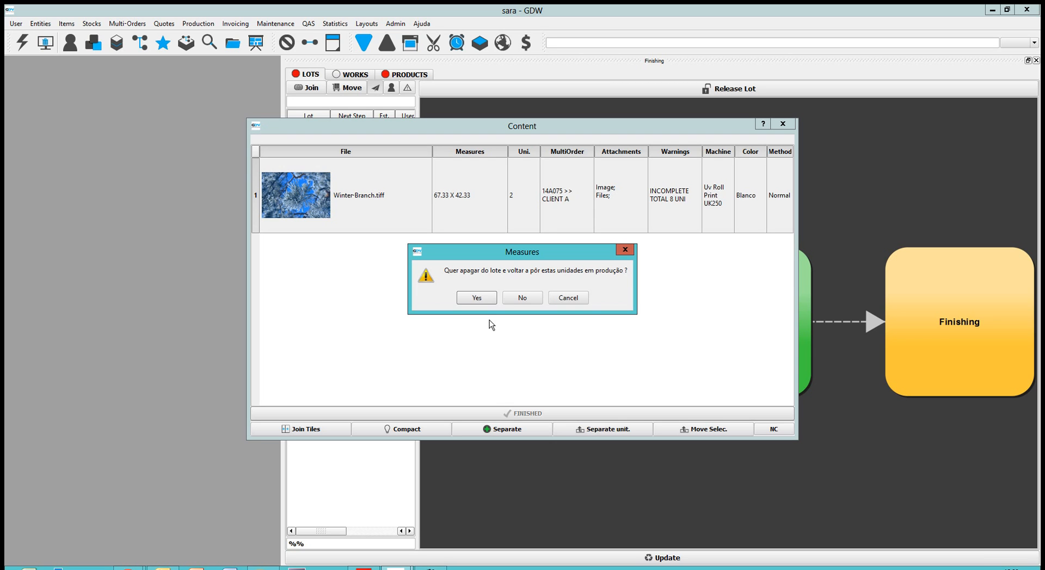
click(477, 299)
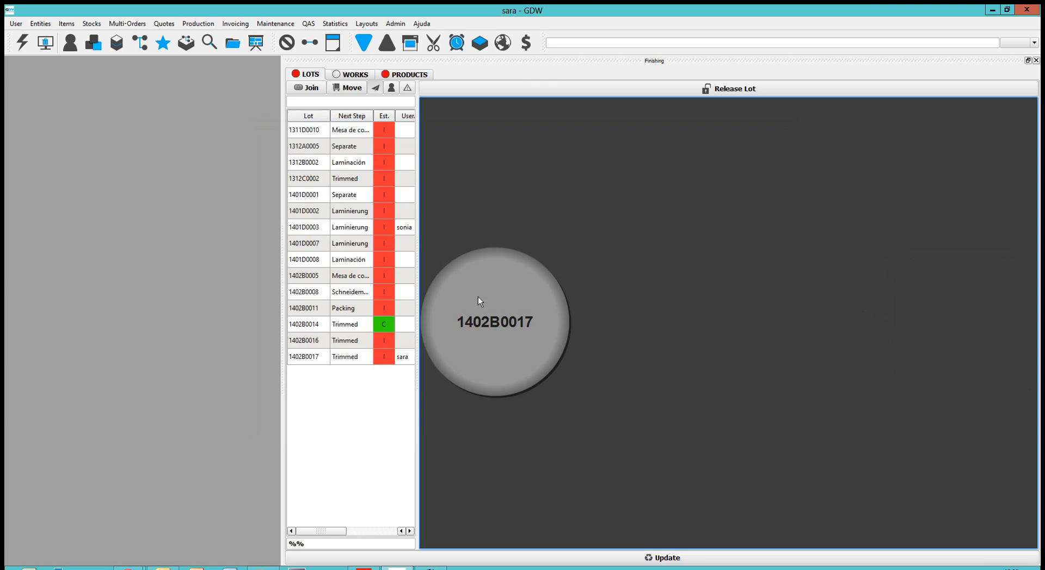
Step: Leave Finishing for the print workspace and refresh the list of files waiting to be printed
click(1035, 60)
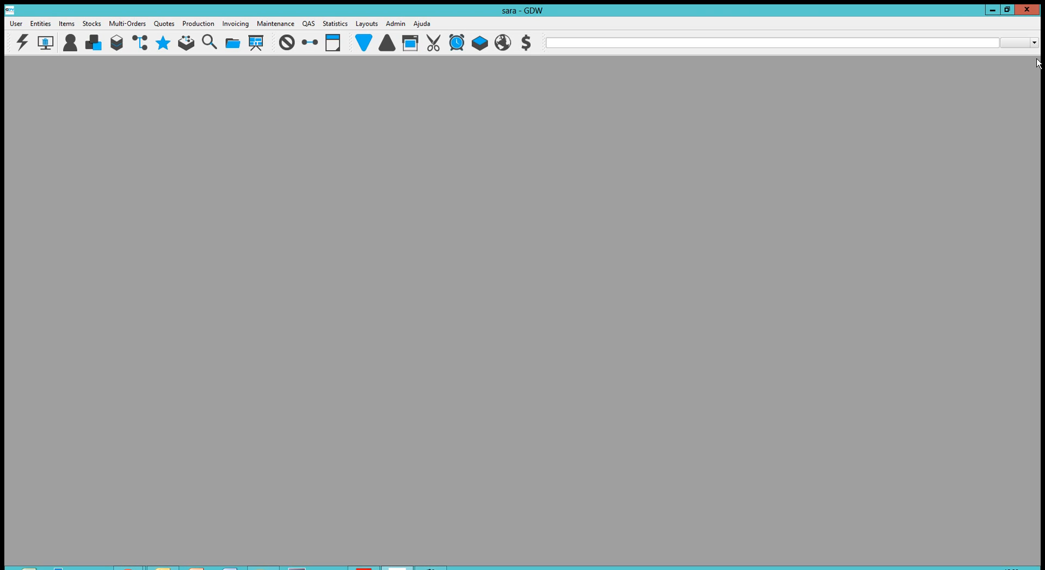
click(413, 48)
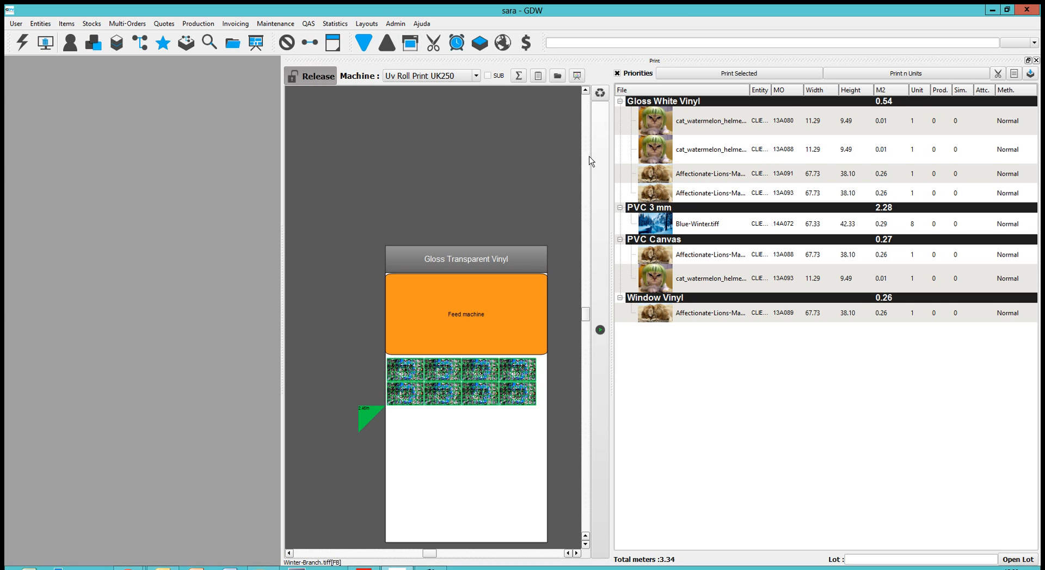
click(600, 92)
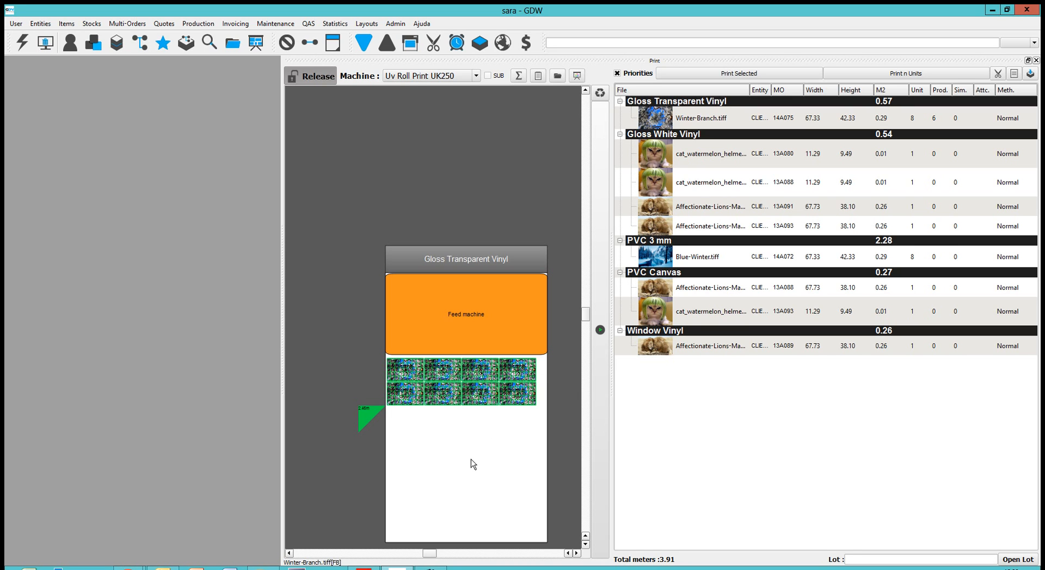
Step: Add a generic action below the printed copies on Gloss Transparent Vinyl and set its type to Feed machine
right_click(426, 430)
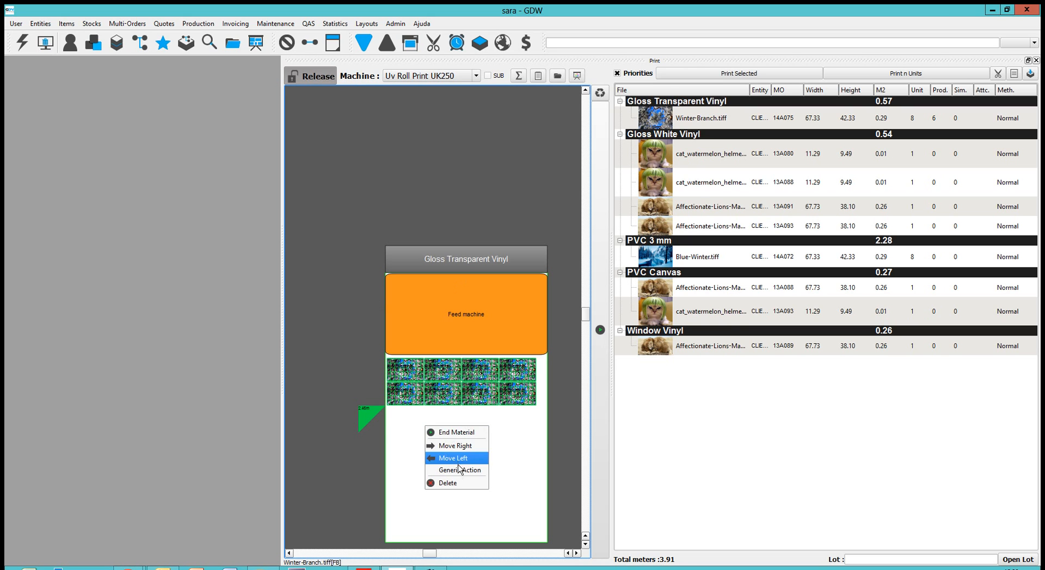
click(459, 464)
mouse_move(443, 436)
mouse_down()
mouse_move(494, 424)
mouse_move(485, 423)
mouse_up()
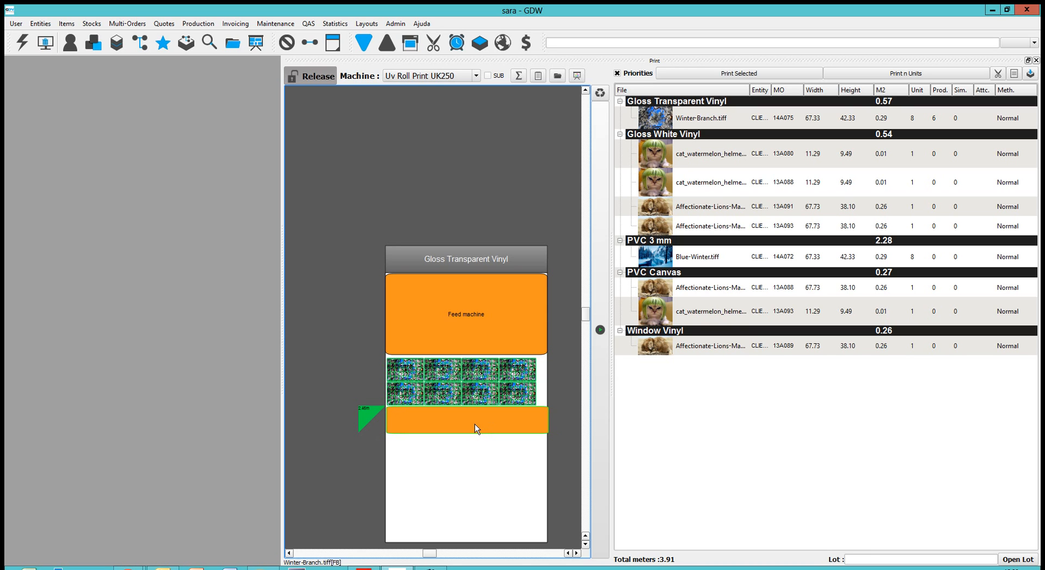
double_click(474, 424)
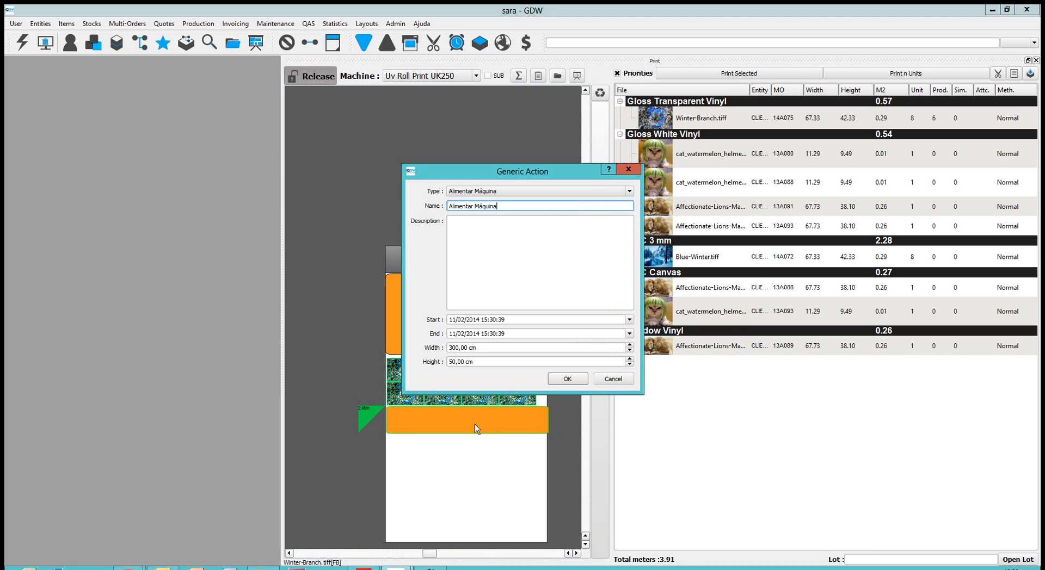
click(629, 192)
click(561, 229)
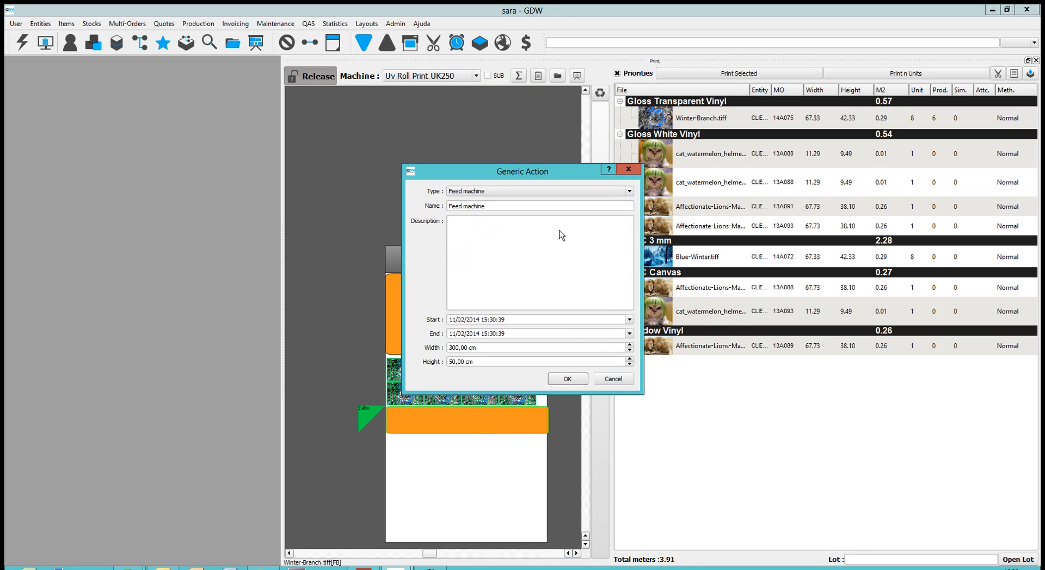
Step: Set the new Feed machine action's height to 150 cm and position it directly below the printed Winter-Branch.tiff copies
click(489, 361)
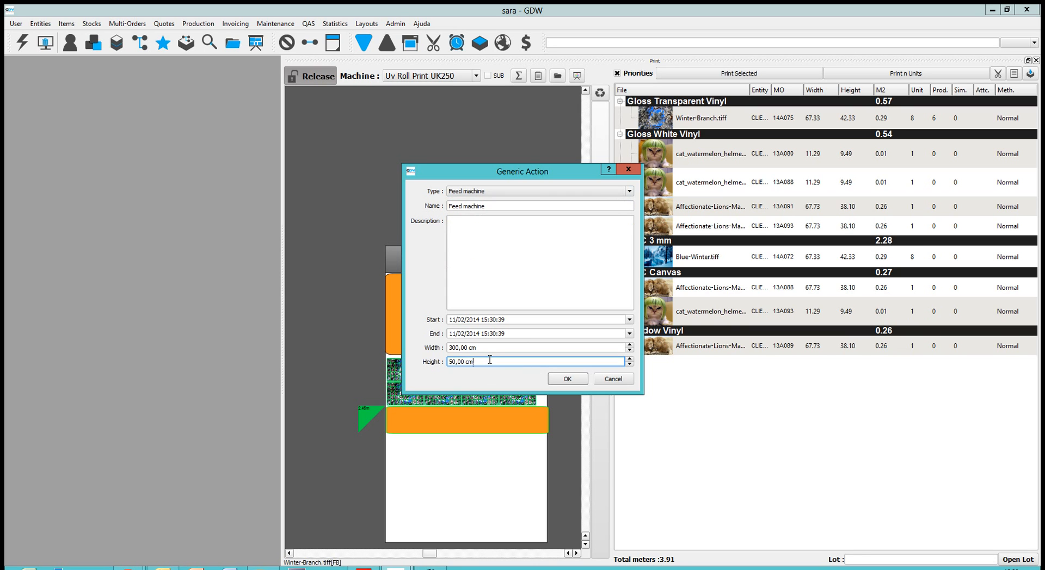
click(466, 361)
key(BackSpace)
key(BackSpace)
key(BackSpace)
key(BackSpace)
key(BackSpace)
text(150)
click(581, 380)
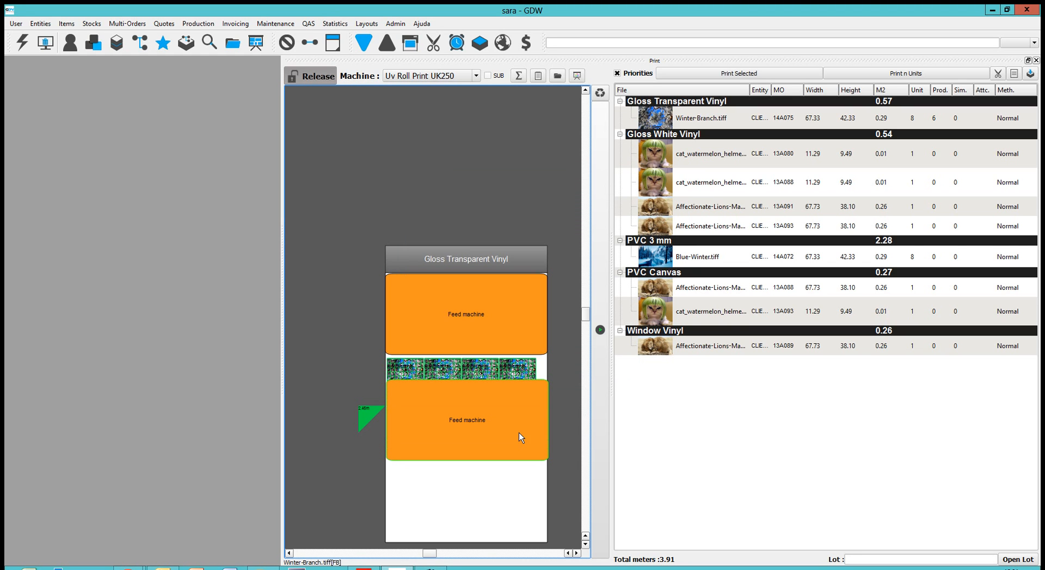
drag(518, 440, 521, 447)
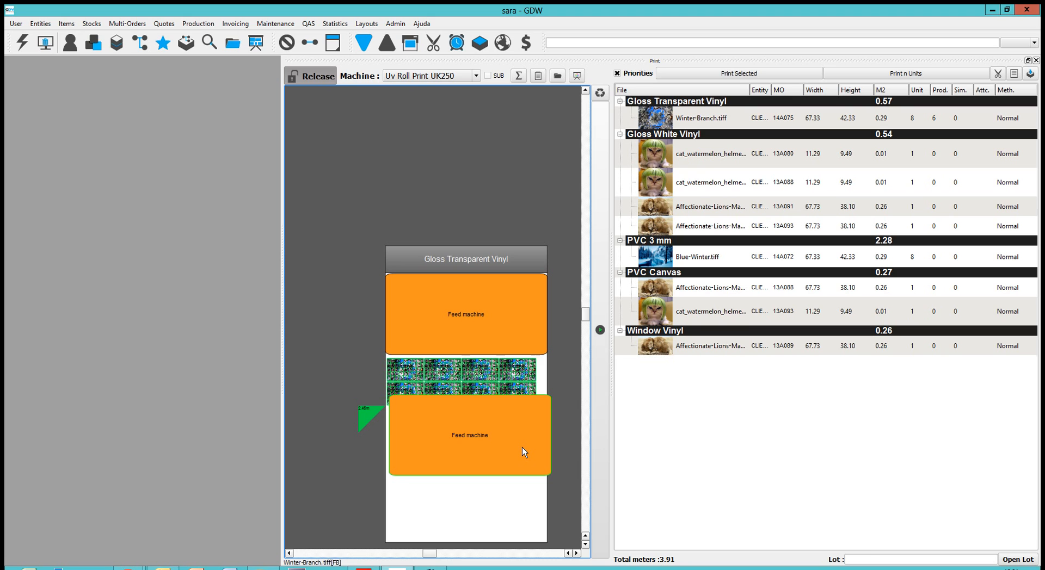
drag(519, 436, 514, 446)
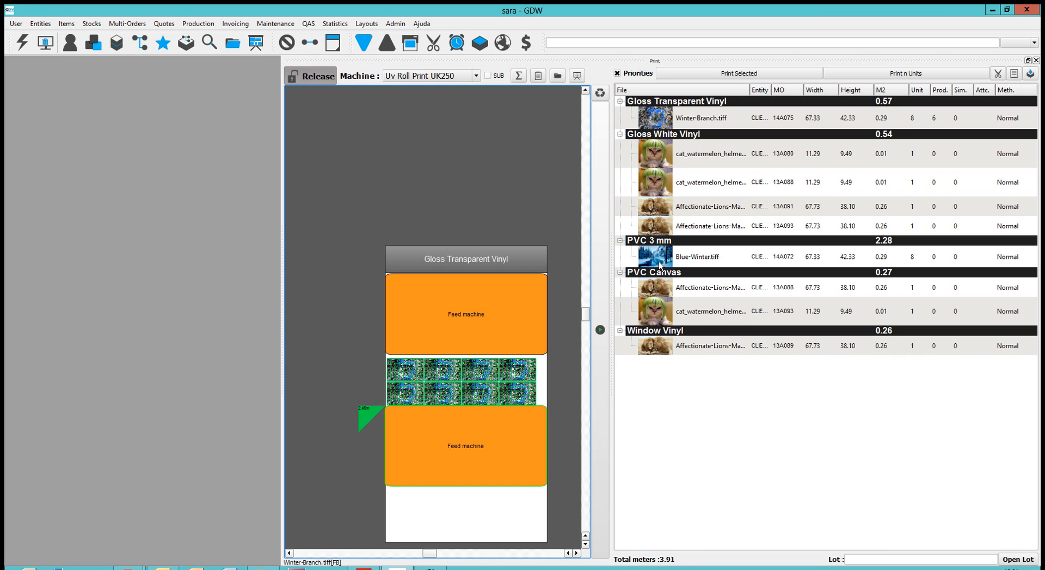
Step: Place Winter-Branch.tiff below the second Feed machine block and duplicate it, setting the two copies side by side
click(661, 120)
drag(660, 152, 406, 502)
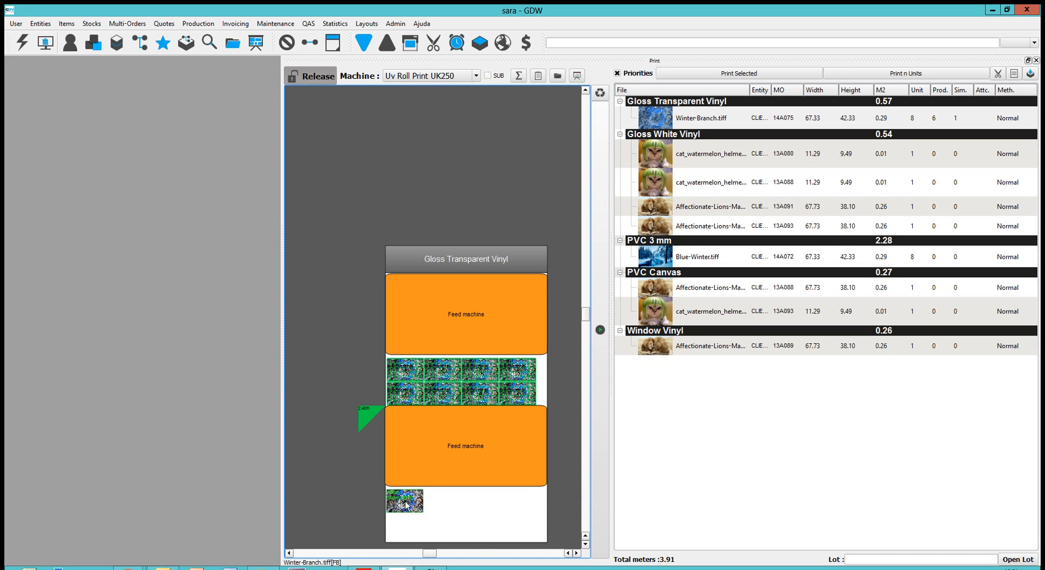
right_click(406, 506)
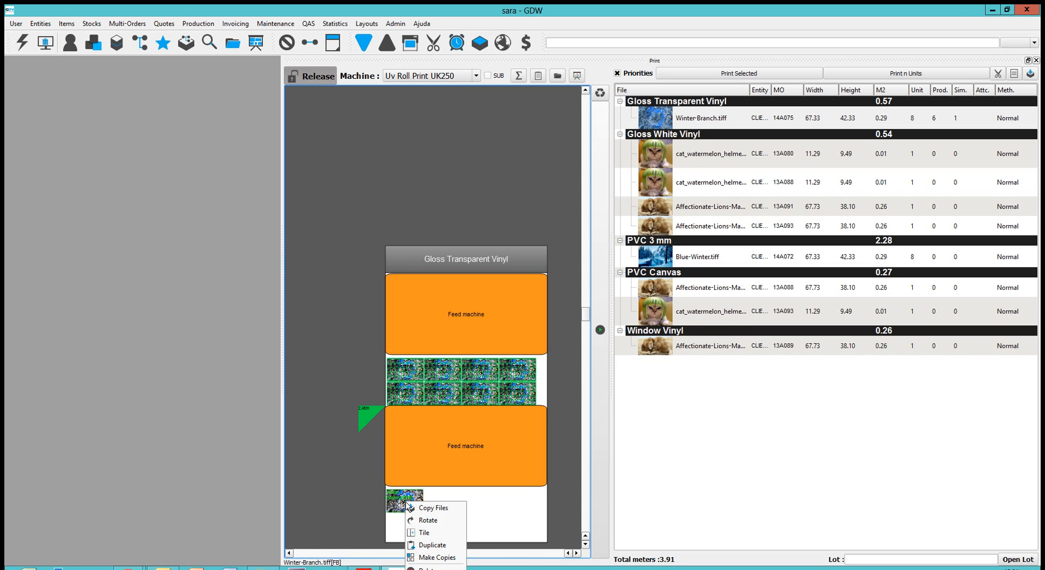
click(435, 545)
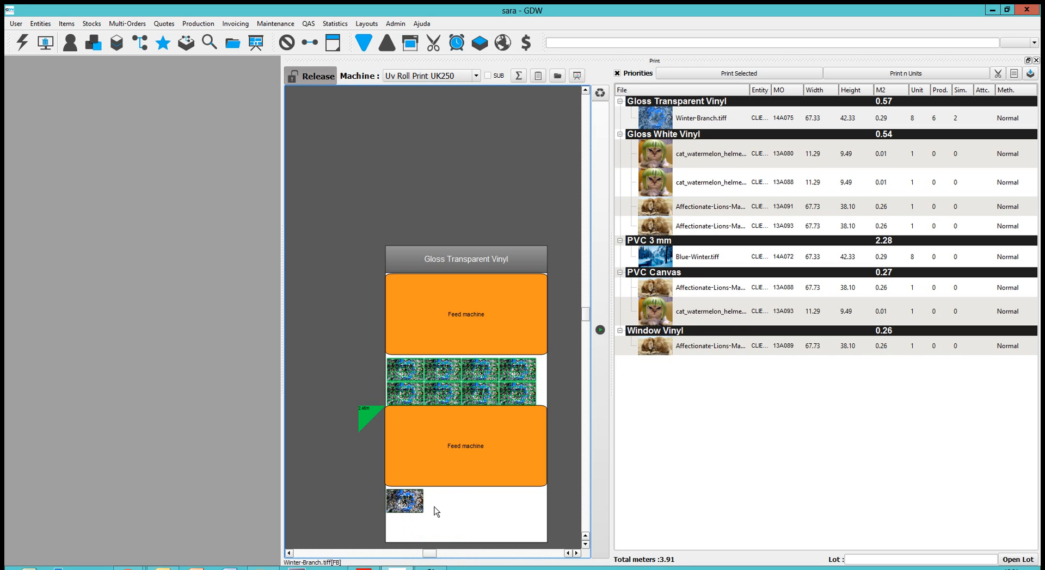
drag(416, 505, 456, 505)
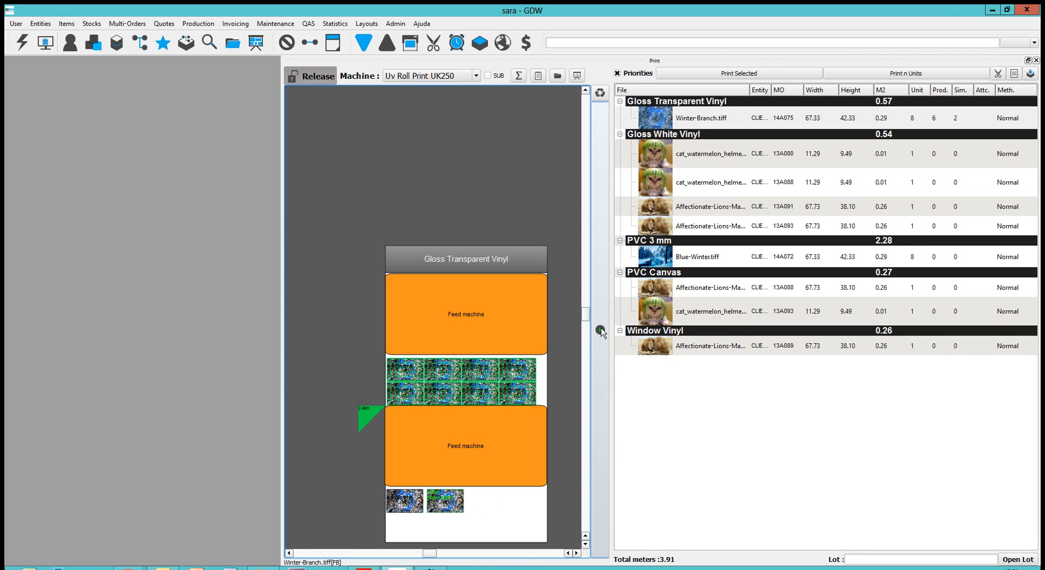
Step: Print the two new Winter-Branch.tiff copies, mark them as printed, and close their lot with its labels printed
click(600, 330)
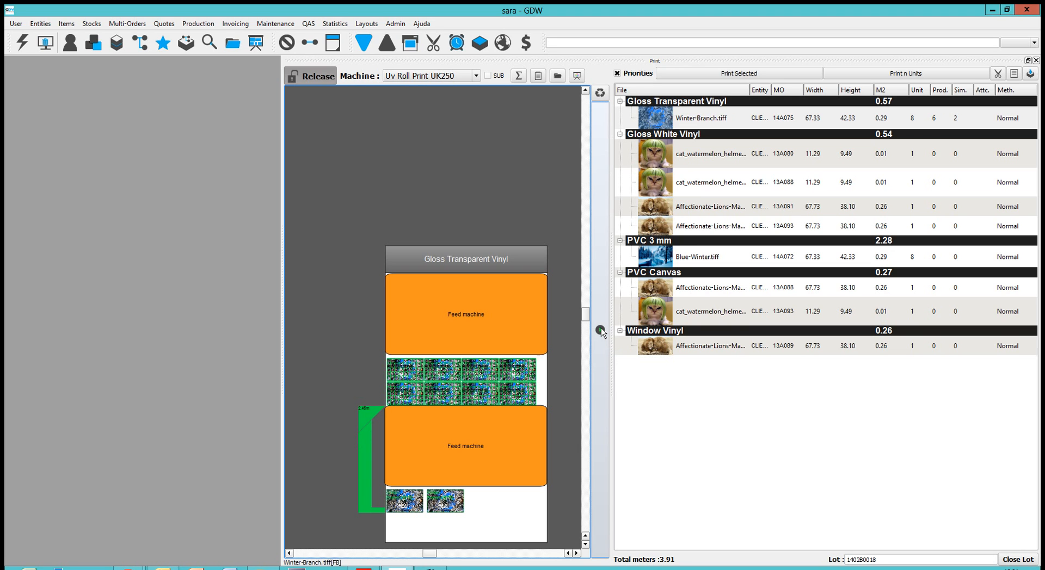
click(600, 330)
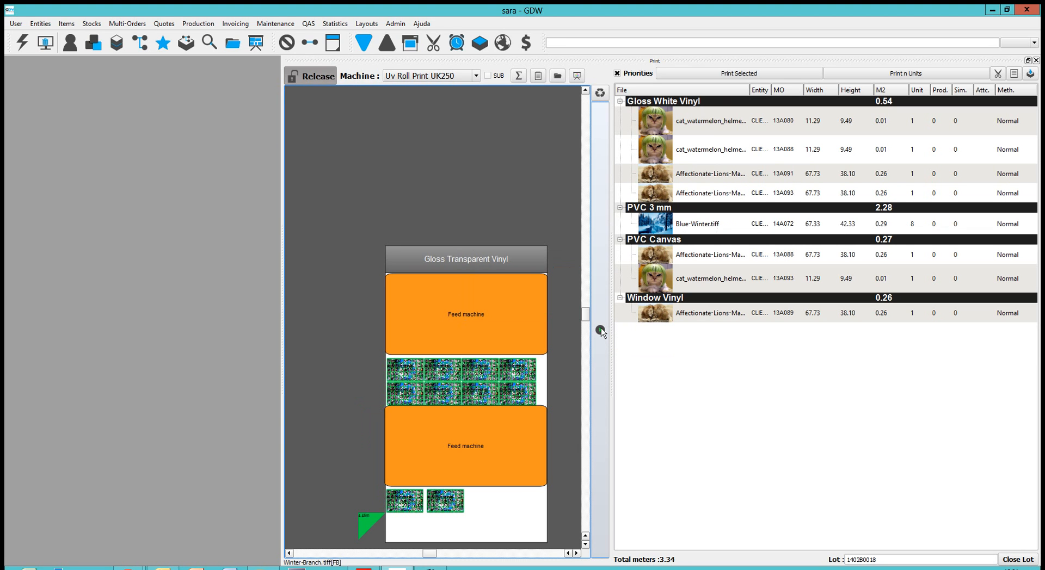
click(1018, 559)
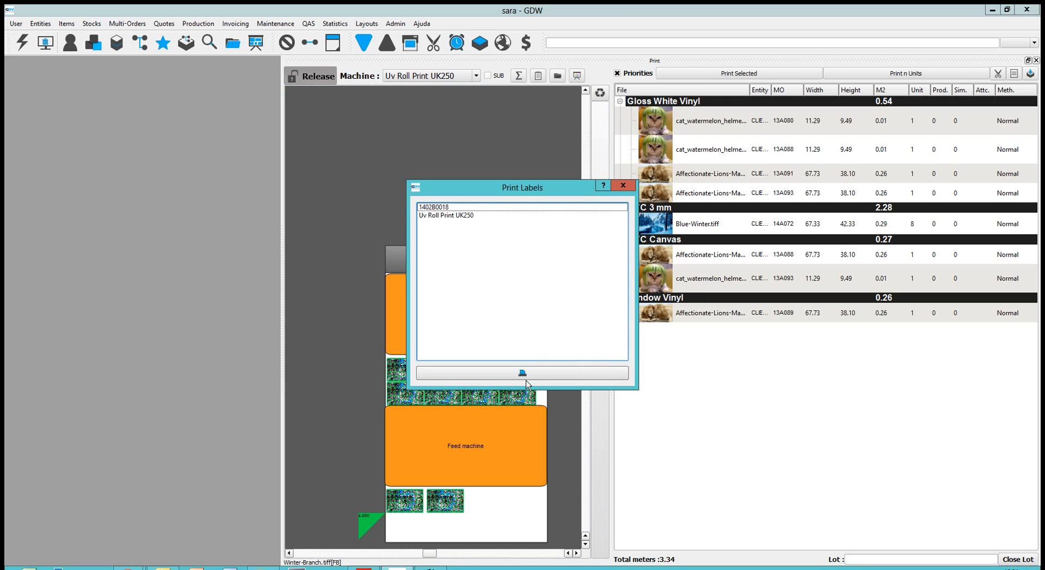
click(523, 373)
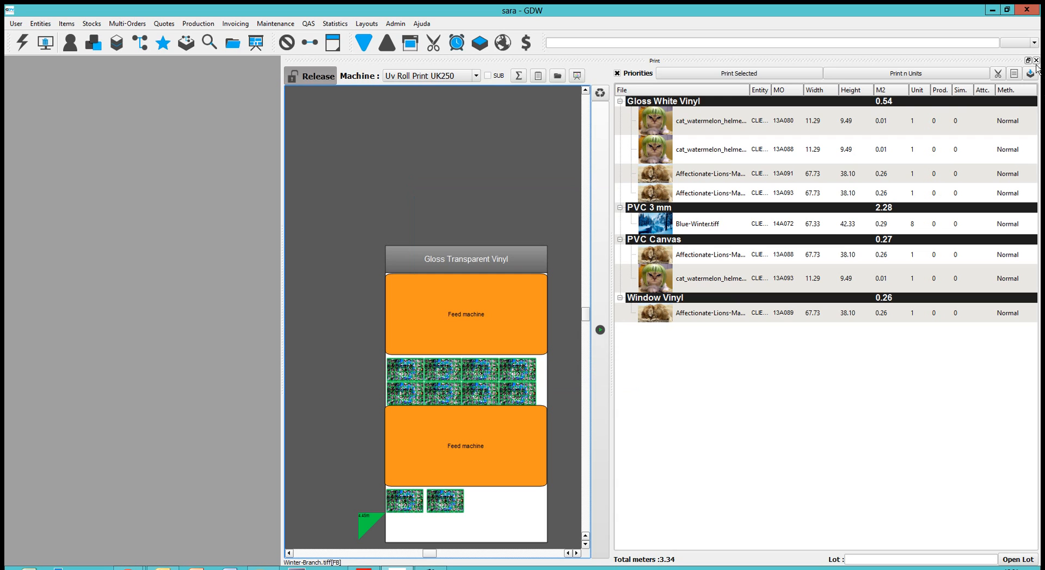
Step: Leave the print workspace and open the workflow of lot 1402B0018 in Finishing
click(1036, 61)
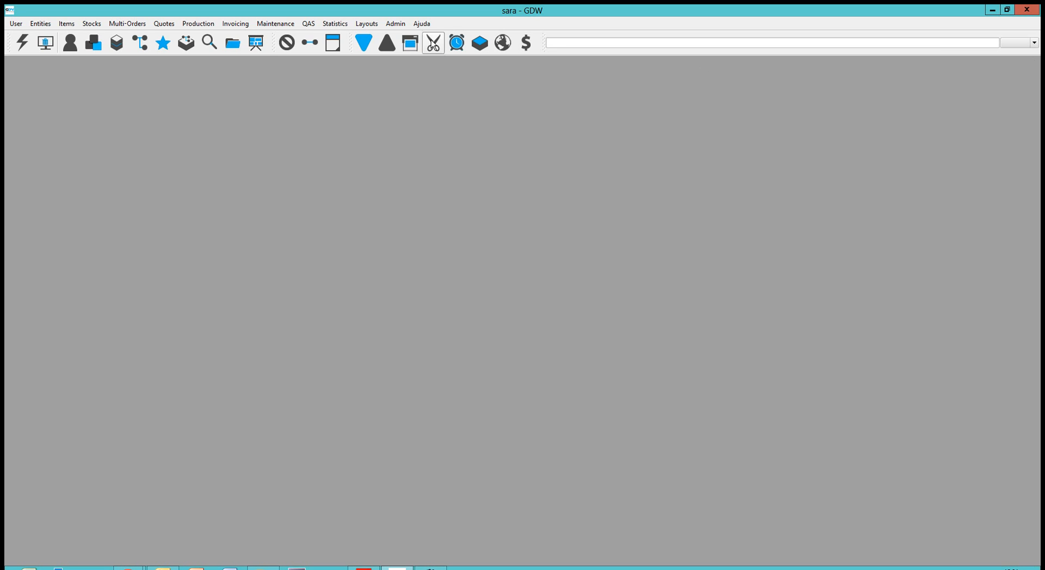
click(432, 48)
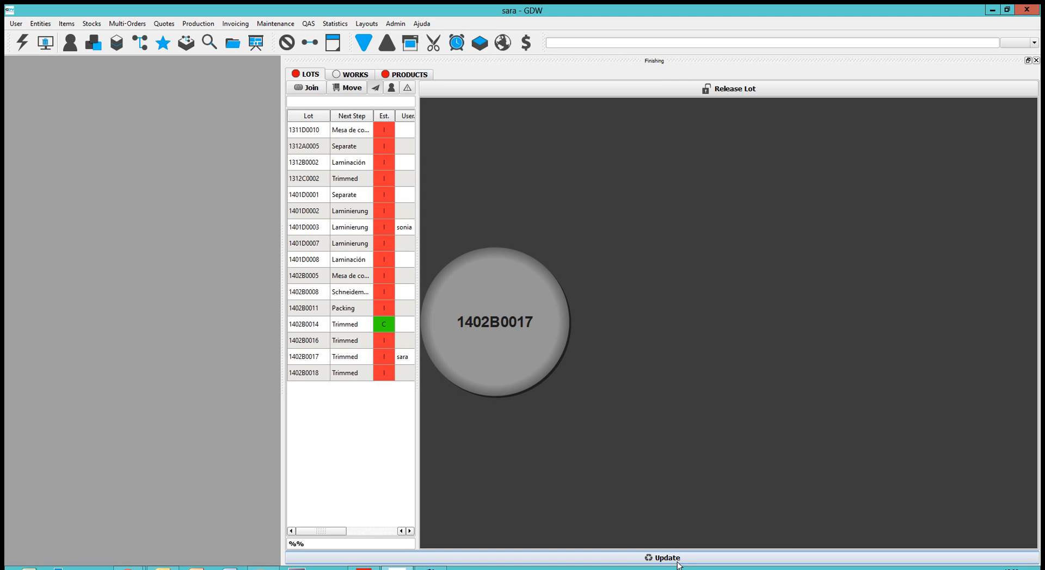
click(318, 374)
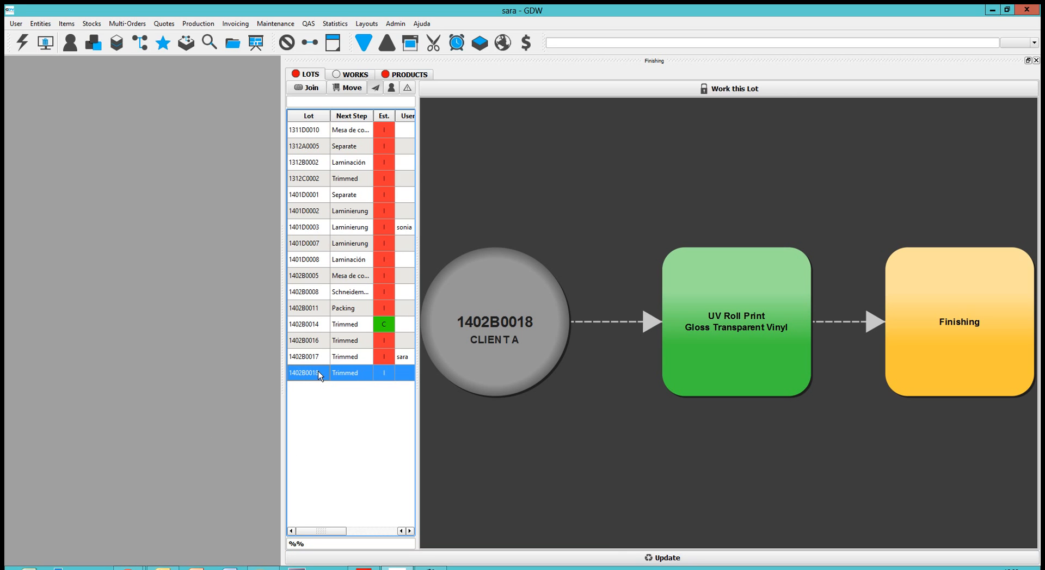
Step: Take lot 1402B0018 for work and review the content of its UV Roll Print stage
click(723, 90)
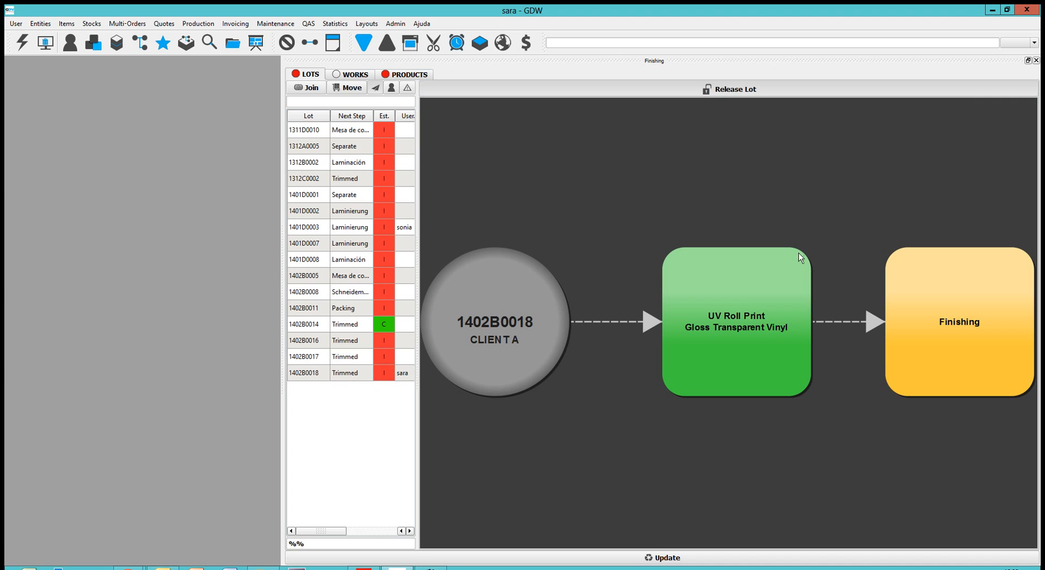
click(750, 332)
double_click(750, 332)
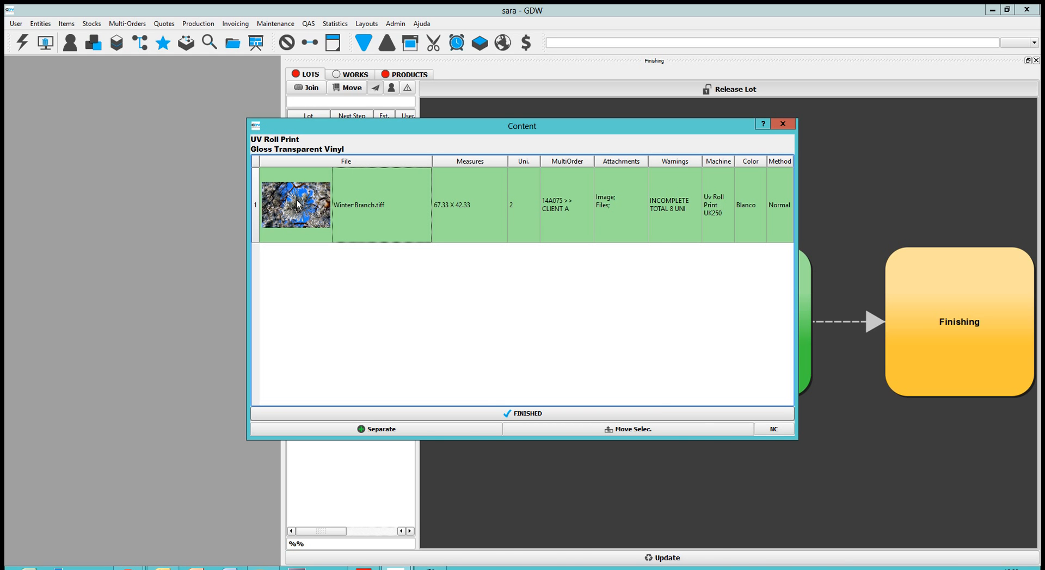
mouse_move(297, 202)
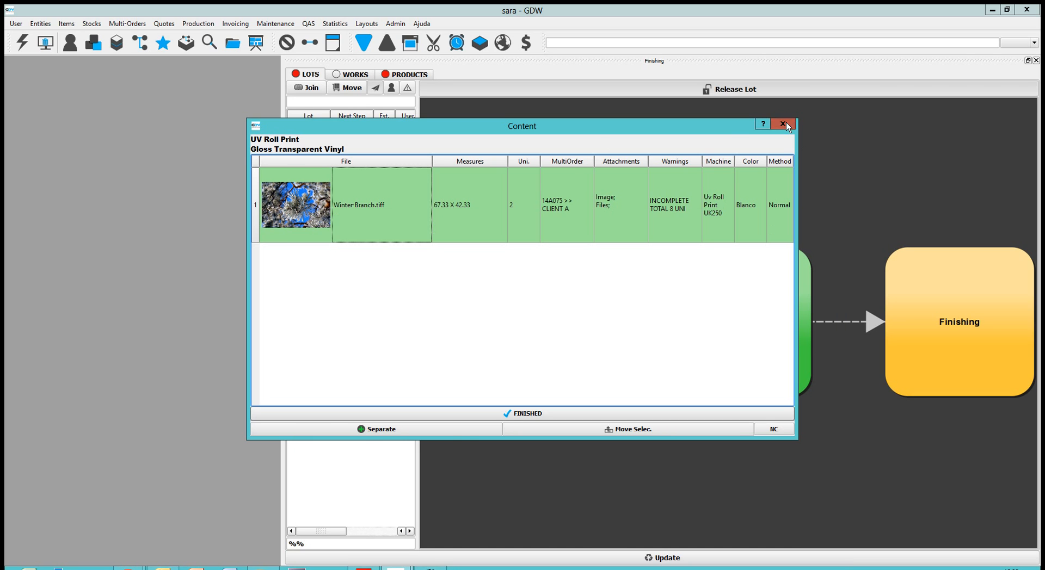
click(782, 124)
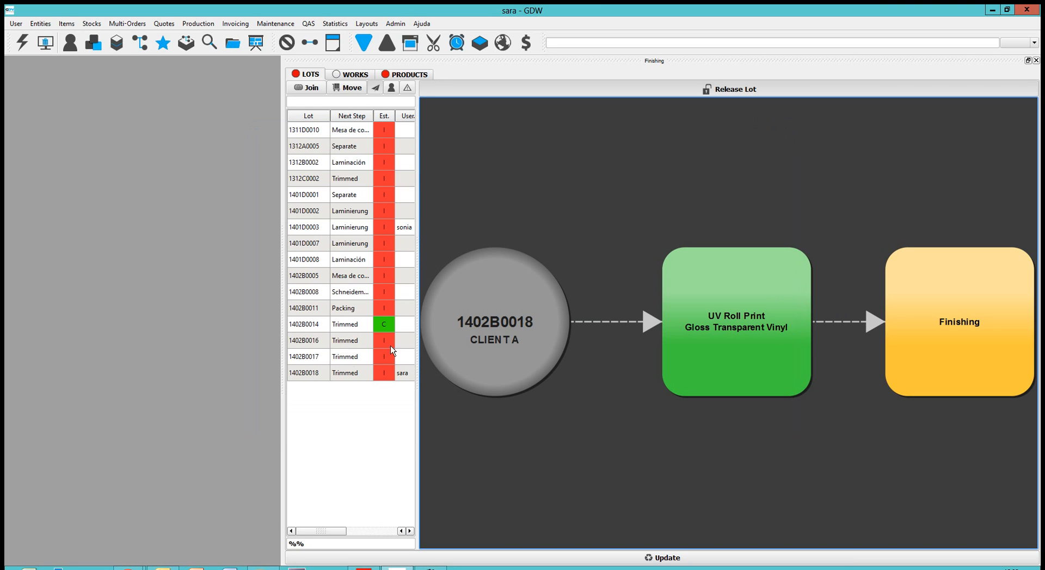
Step: Take lot 1402B0016 for work and review the contents of its UV Roll Print and Finishing stages
click(342, 343)
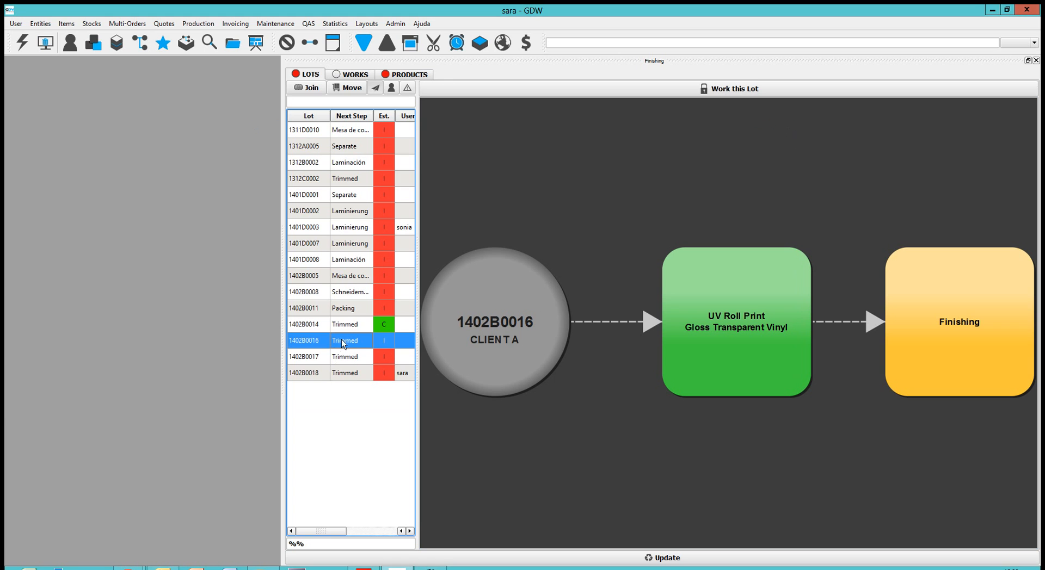
click(724, 89)
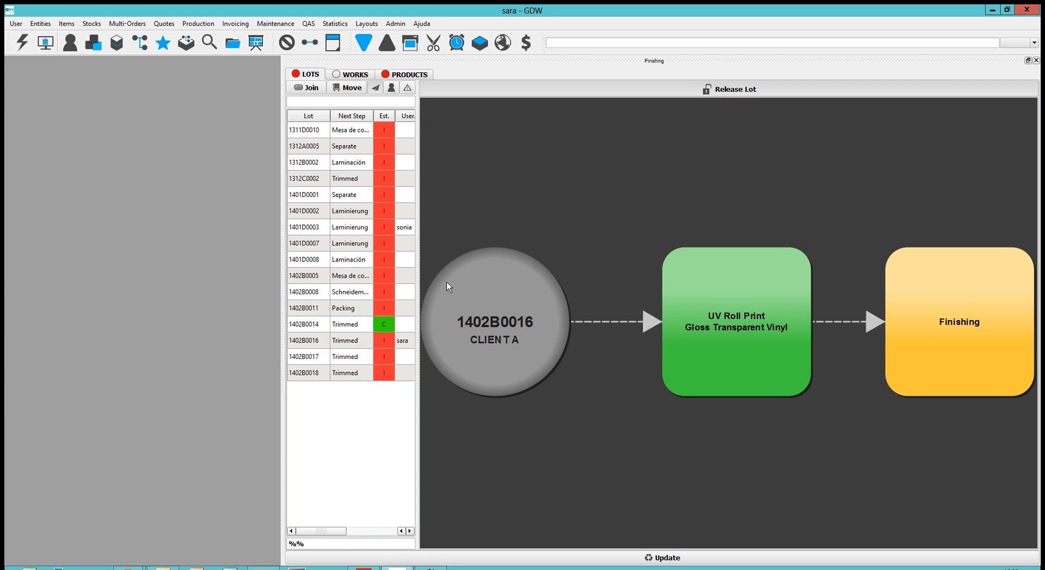
click(357, 341)
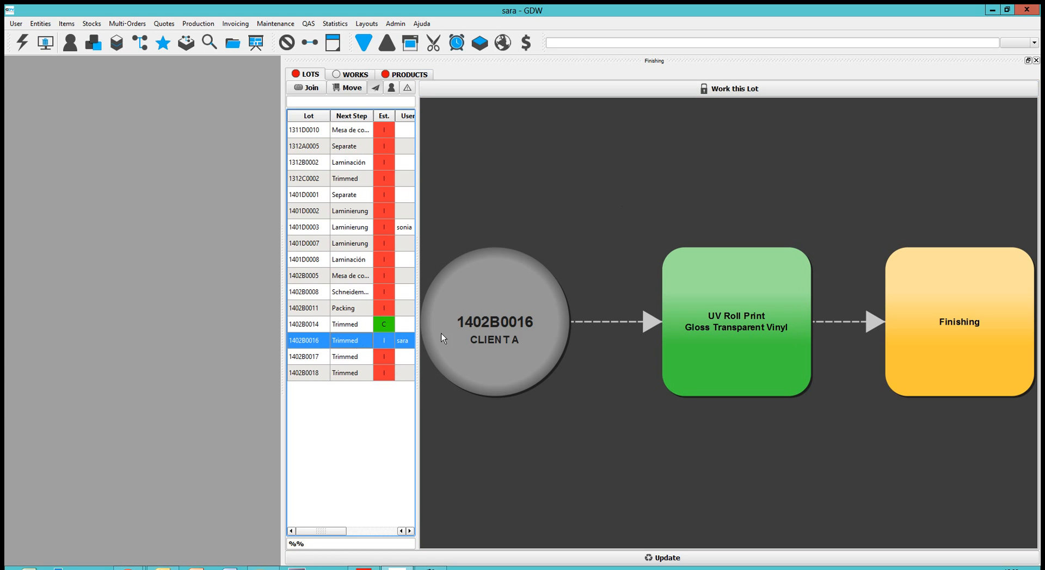
click(727, 312)
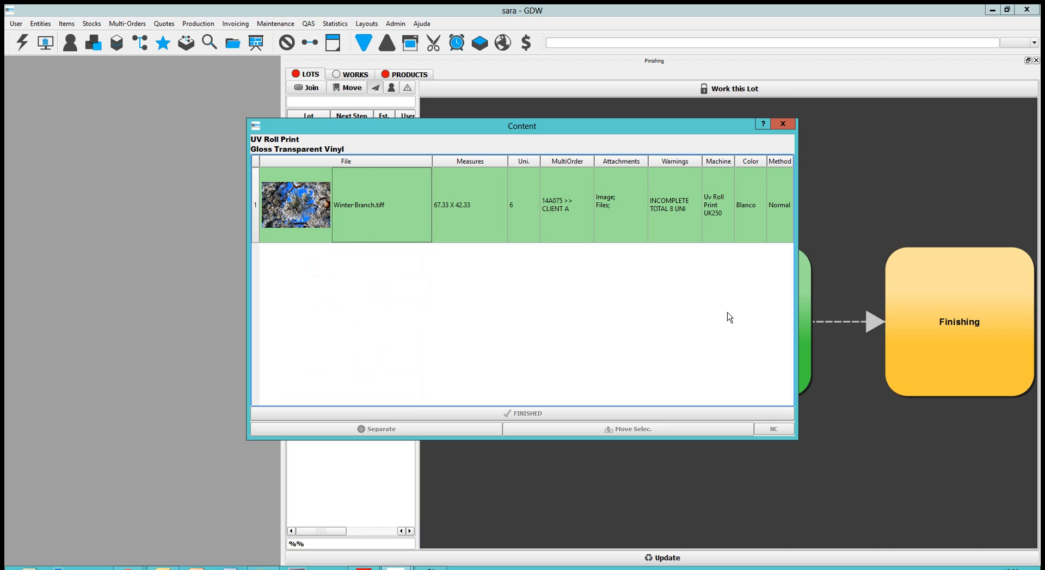
click(520, 206)
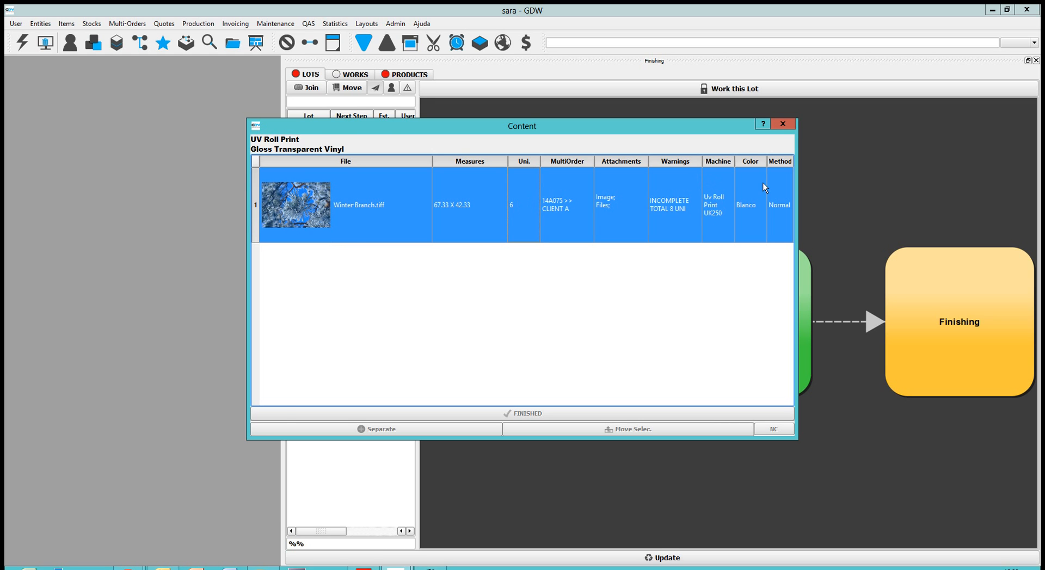
click(780, 122)
click(964, 325)
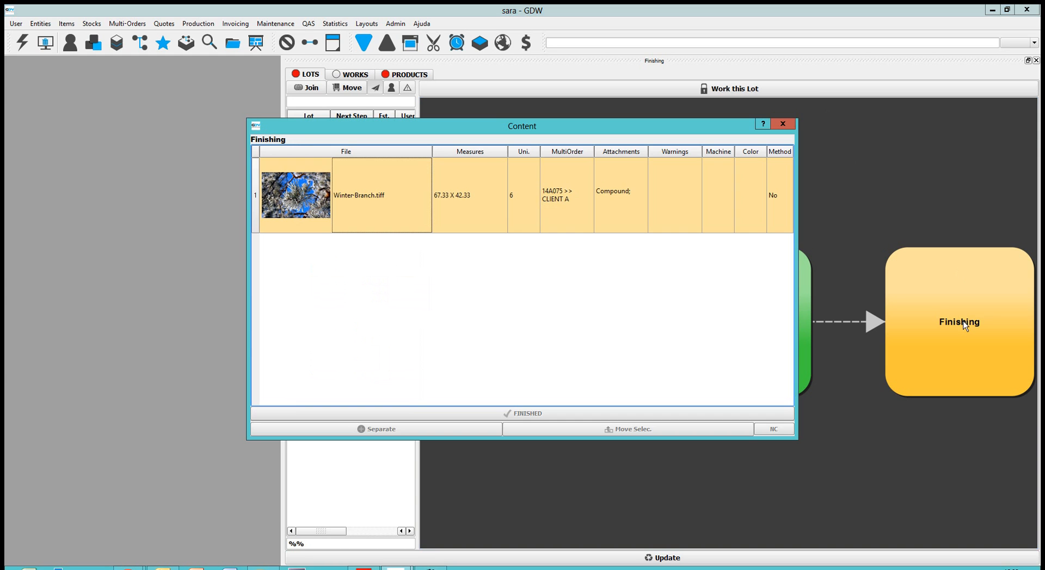
click(509, 182)
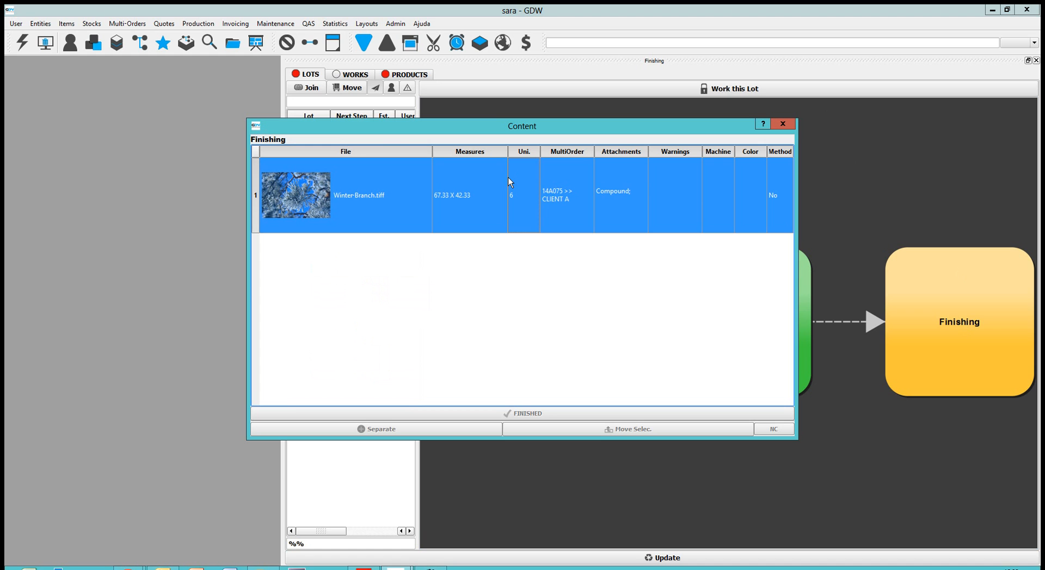
Step: Claim lot 1402B0016 for work and mark Winter-Branch.tiff as finished in its Finishing stage
click(739, 89)
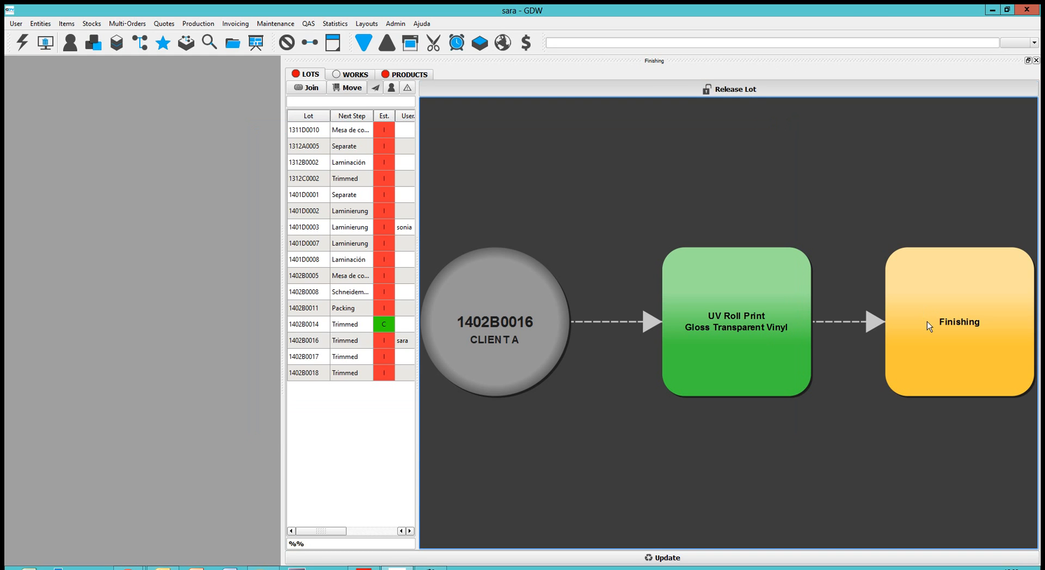
click(929, 327)
click(522, 181)
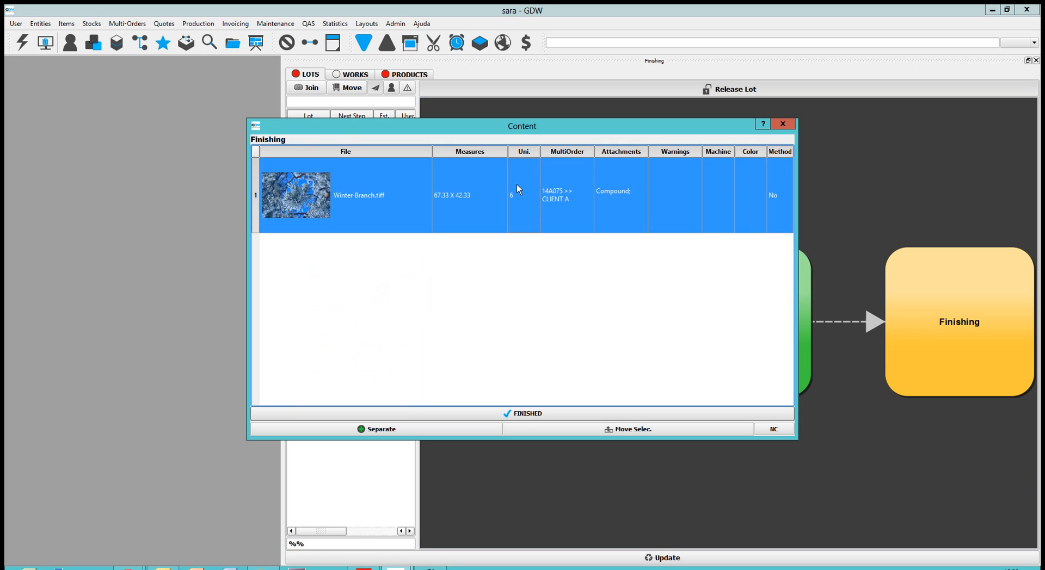
click(553, 417)
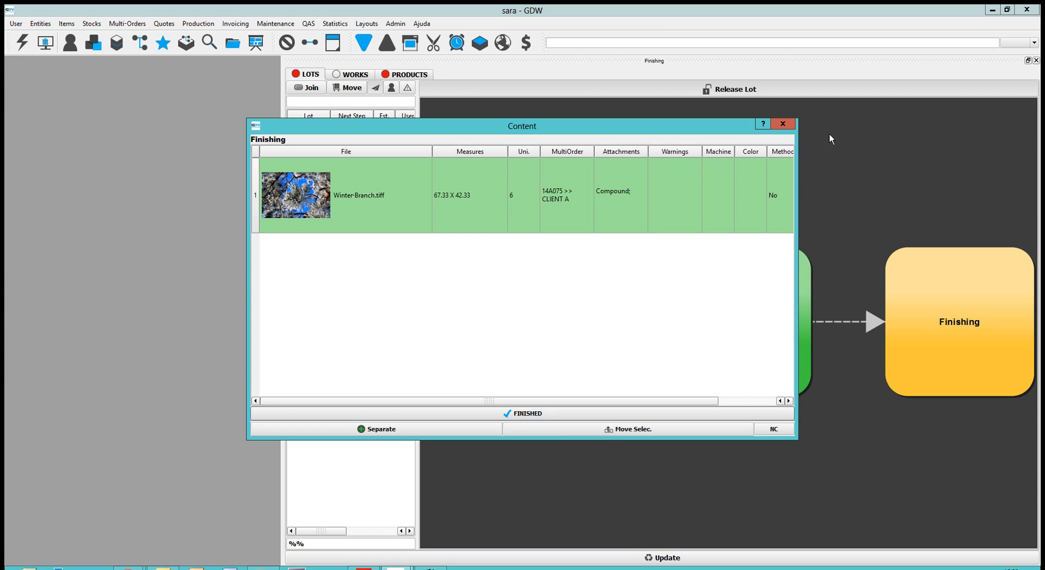
click(783, 124)
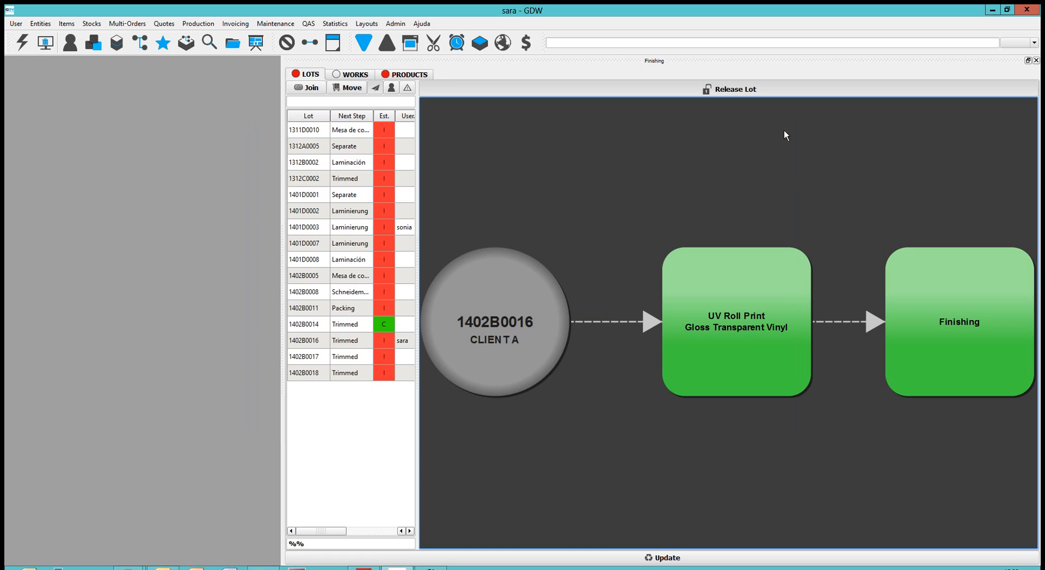
Step: Pack only lot 1402B0016 and print its package label
right_click(494, 322)
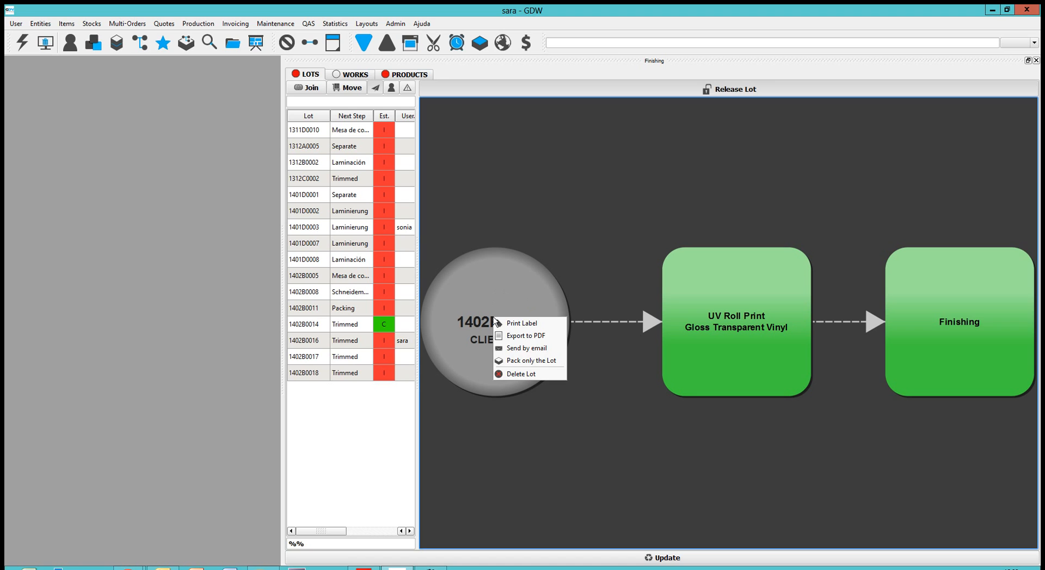
click(521, 362)
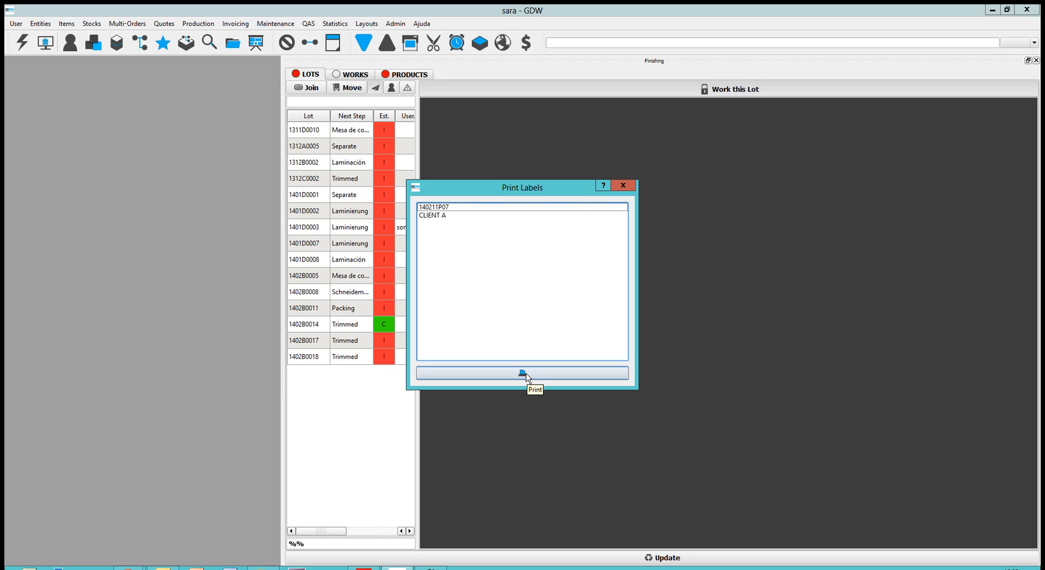
click(527, 375)
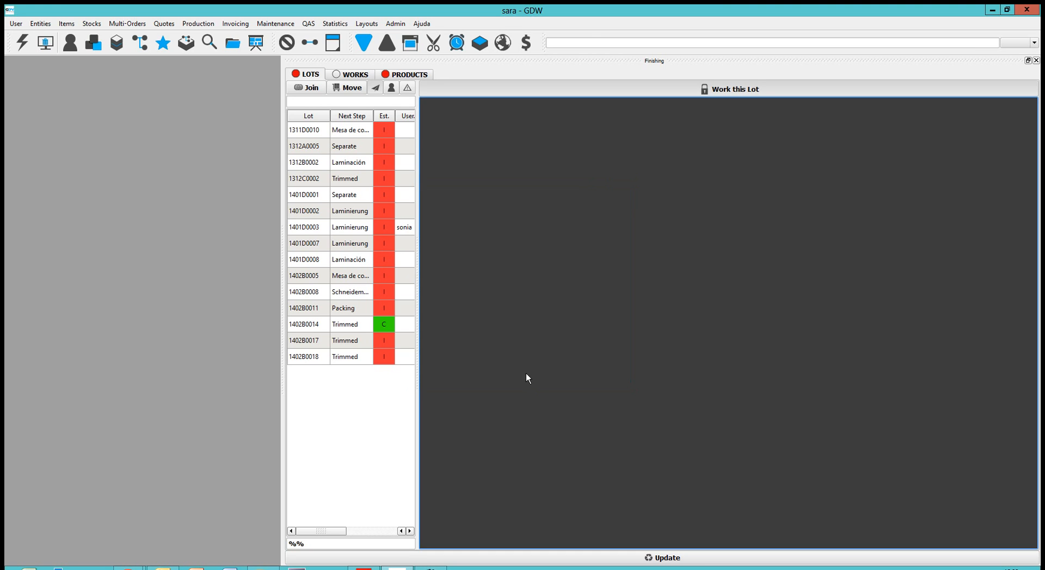
Step: Claim lot 1402B0018 for work and mark Winter-Branch.tiff as finished in its Finishing stage
click(329, 360)
click(708, 93)
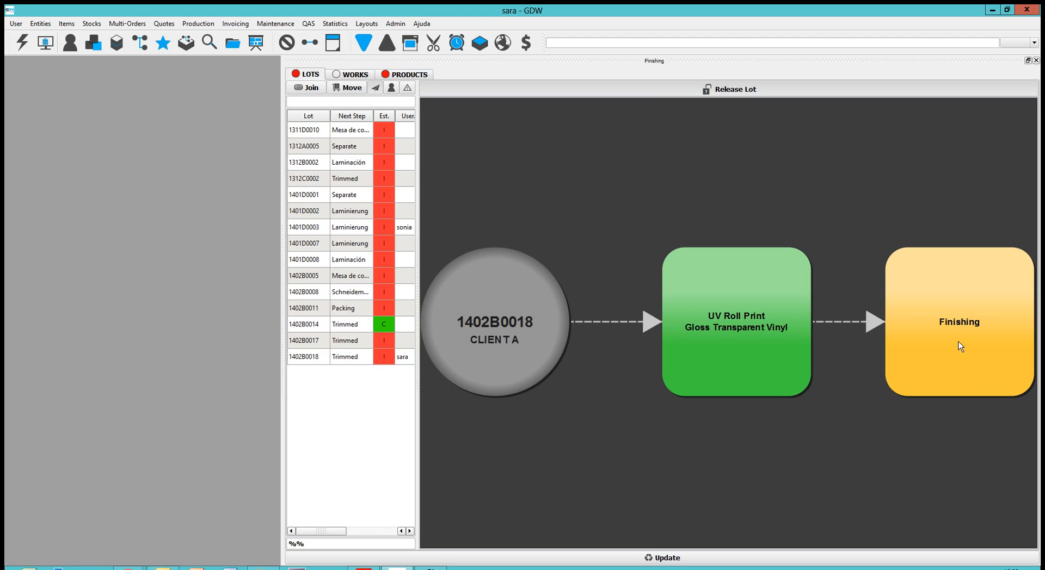
double_click(960, 347)
click(446, 208)
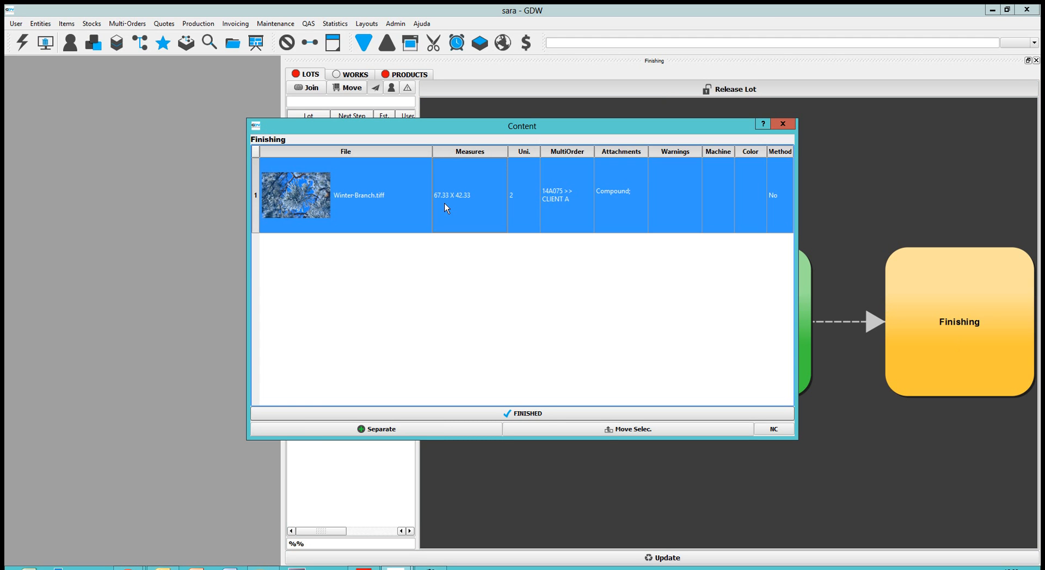
click(528, 415)
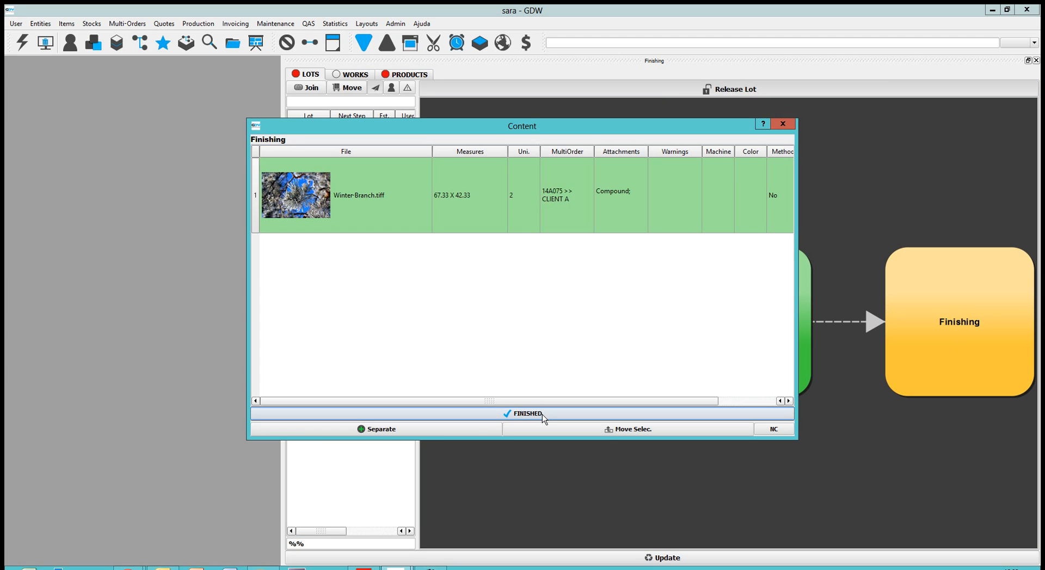
click(783, 125)
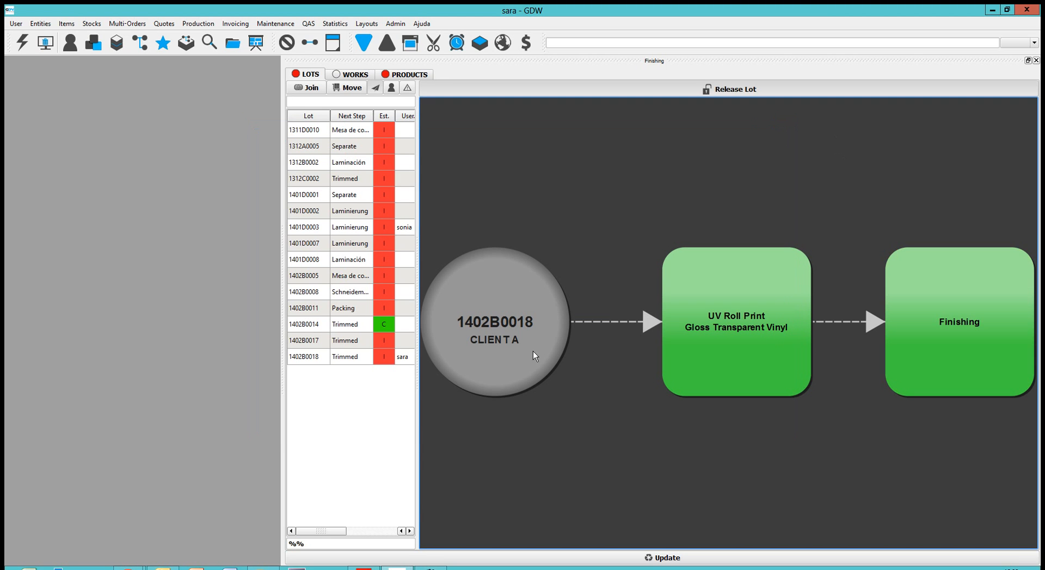
Step: Pack only lot 1402B0018 and print its package label
right_click(505, 314)
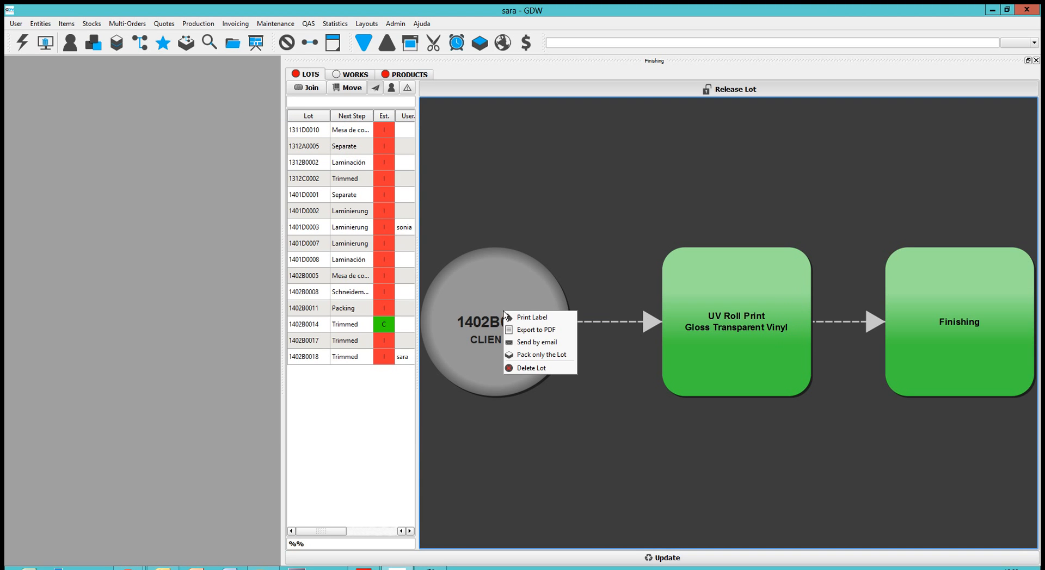
click(527, 357)
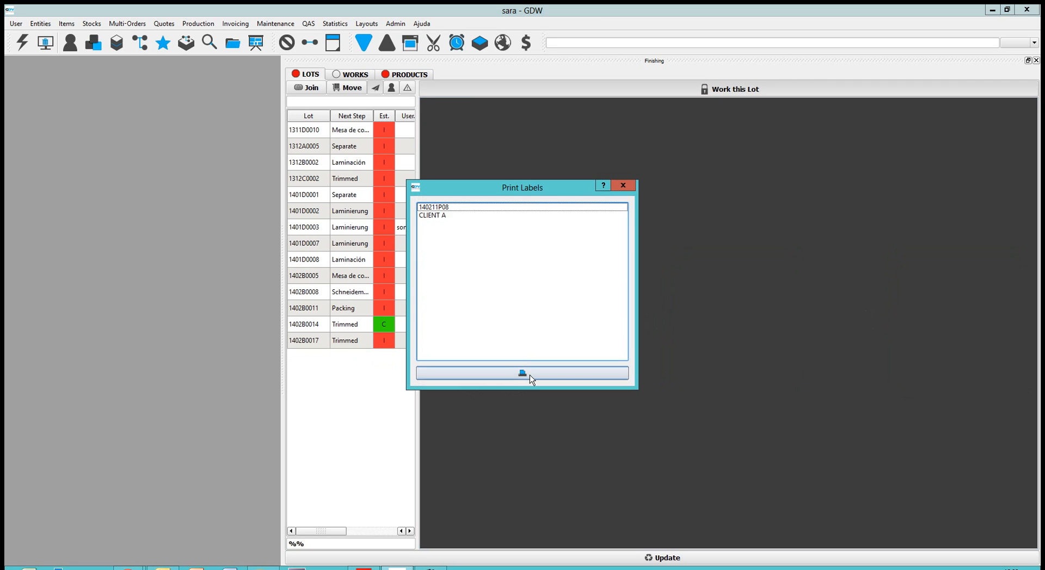
click(531, 375)
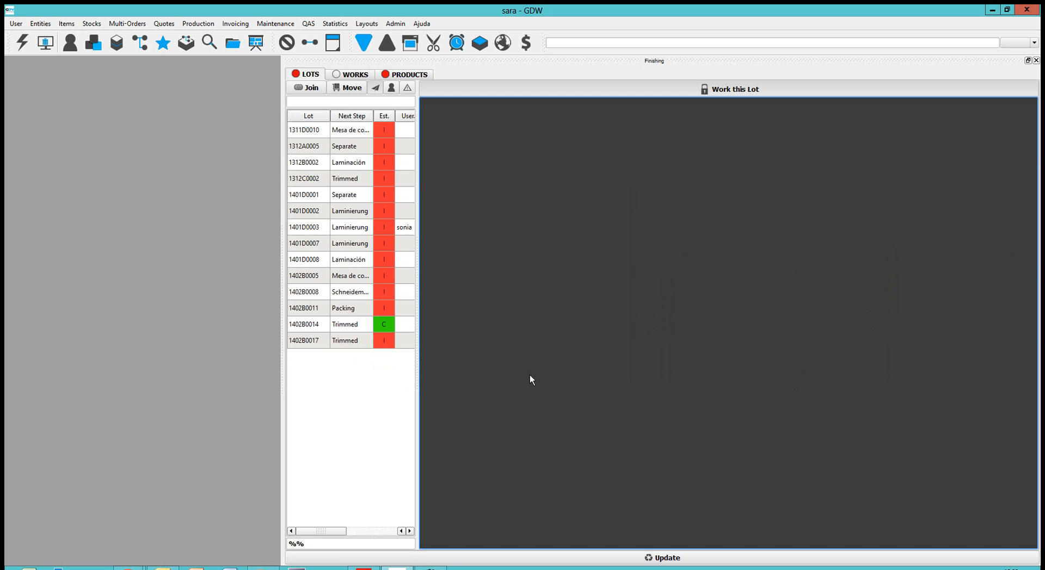